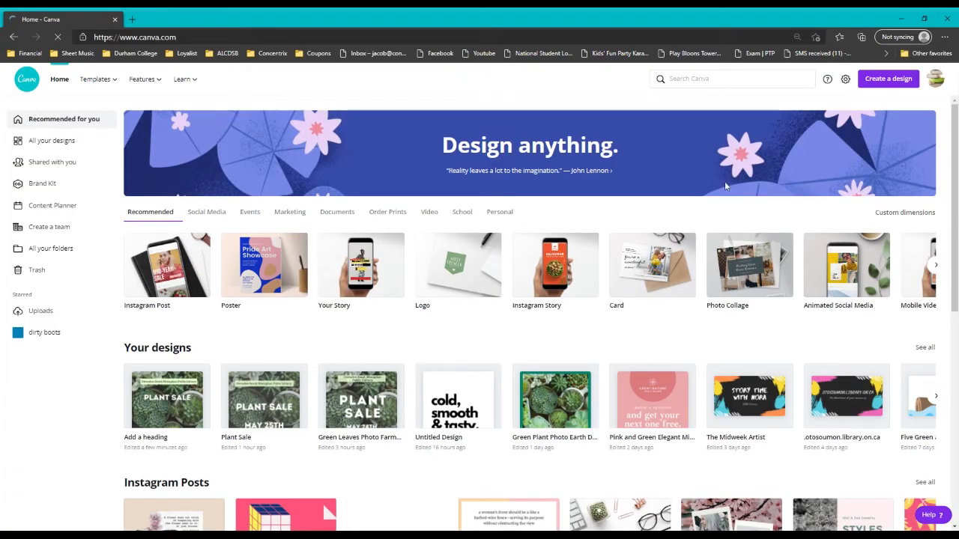
Search the template library for "plant poster"
click(703, 77)
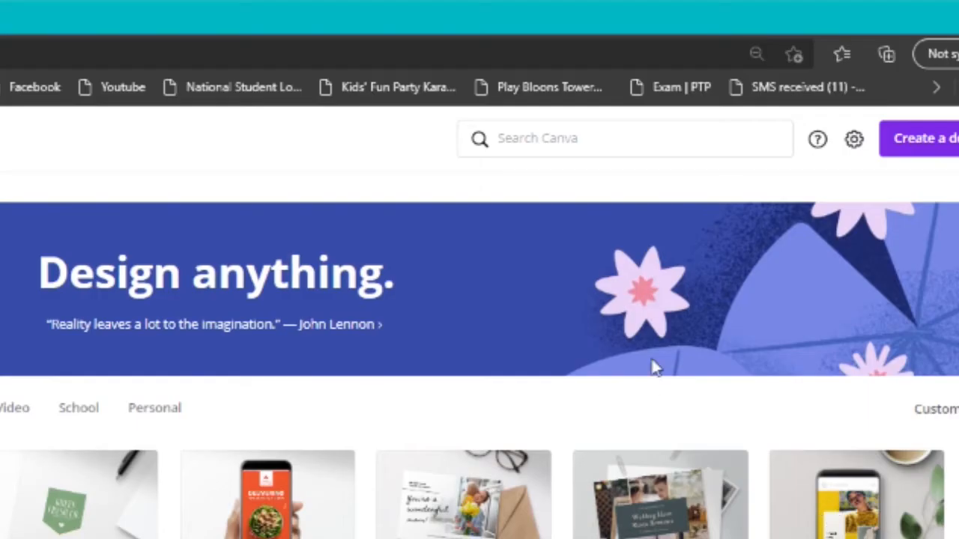
click(530, 143)
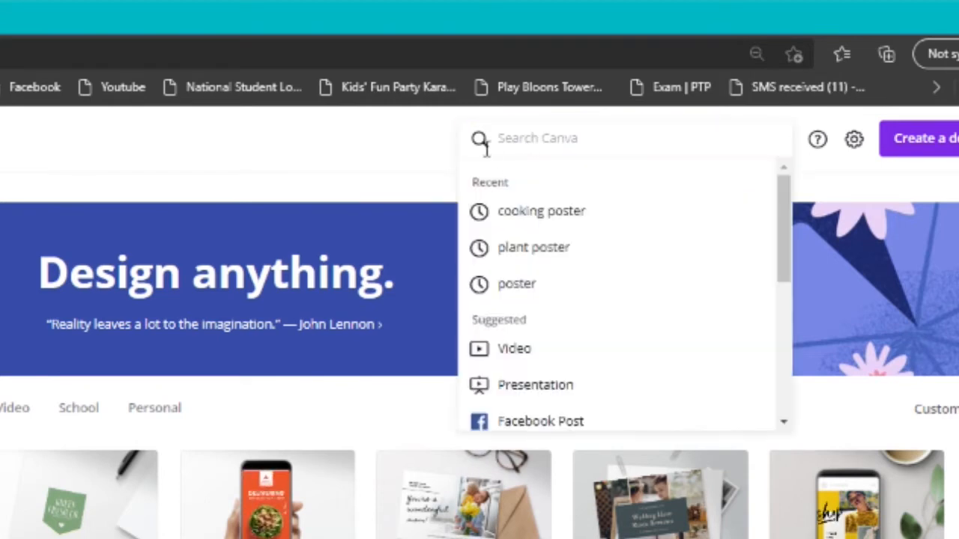
click(381, 167)
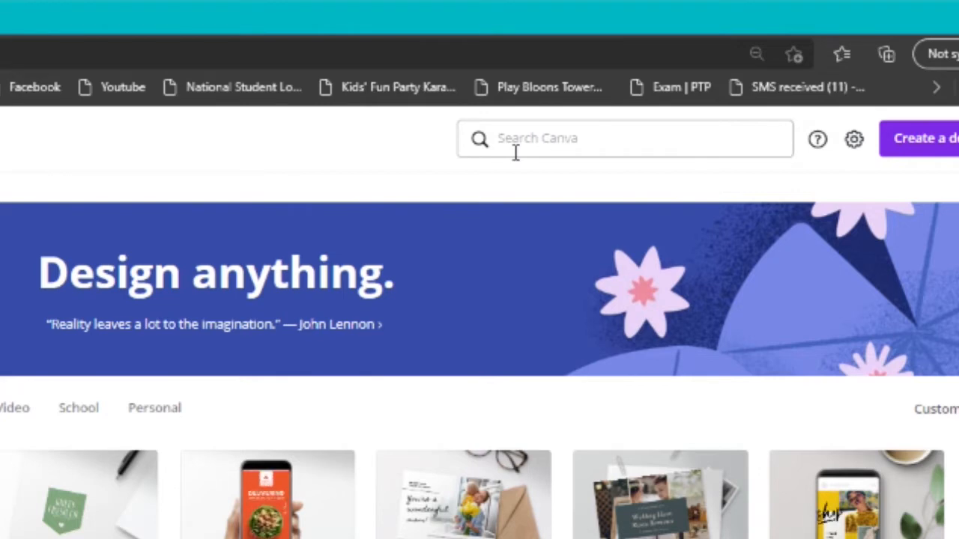
click(515, 152)
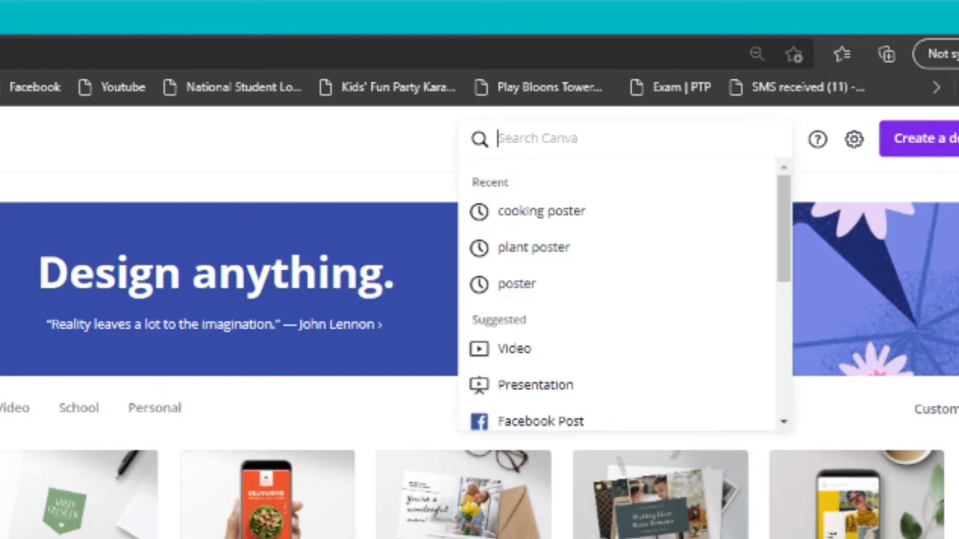
text(plant pos)
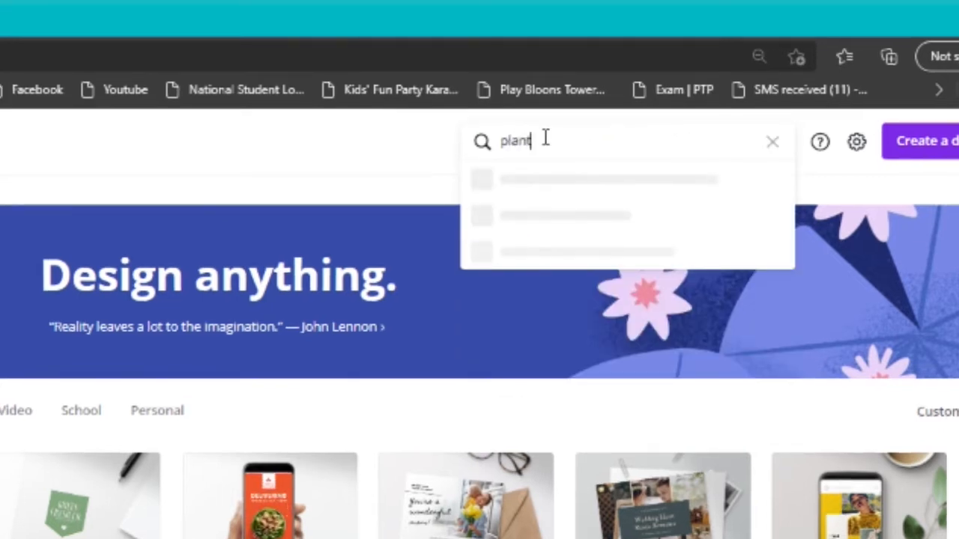
text(ter)
key(Return)
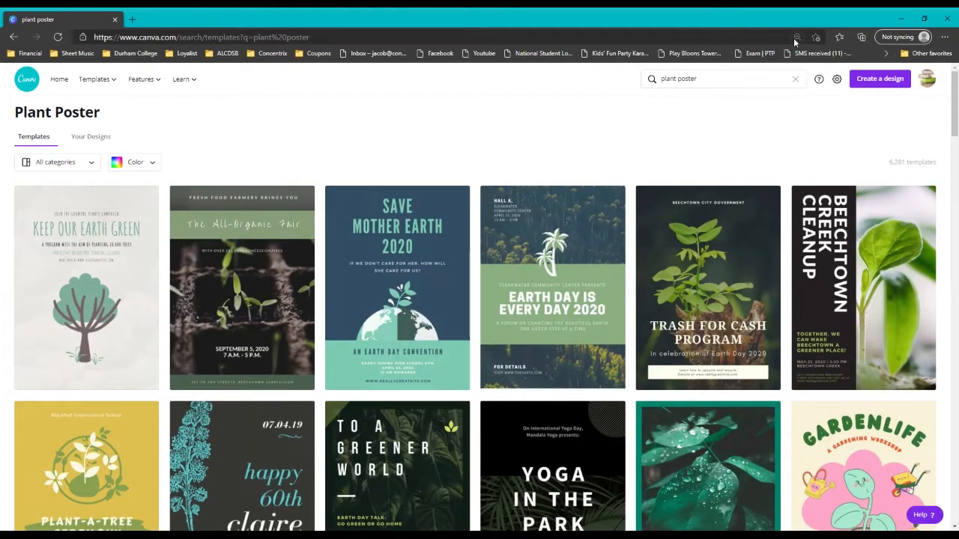
Create a new blank design of the Poster type
click(879, 78)
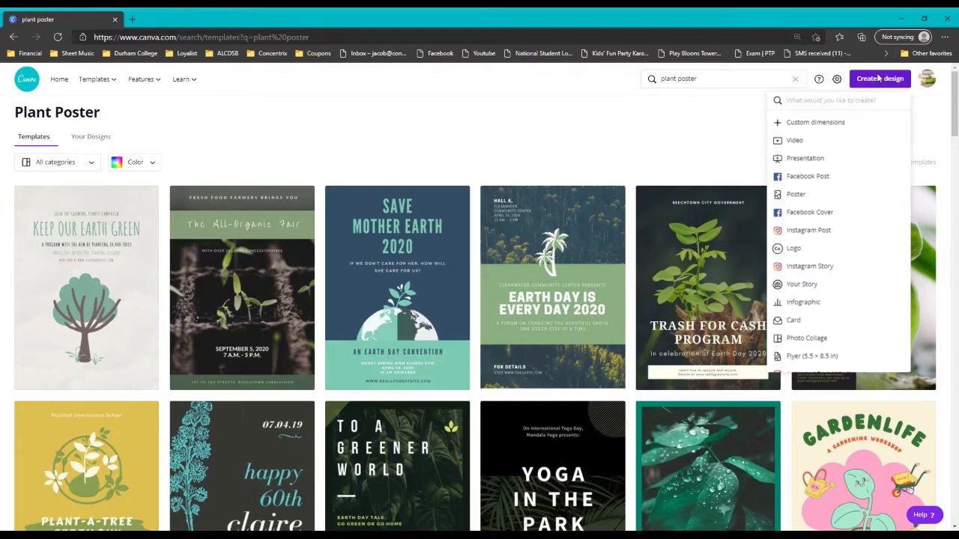
click(803, 194)
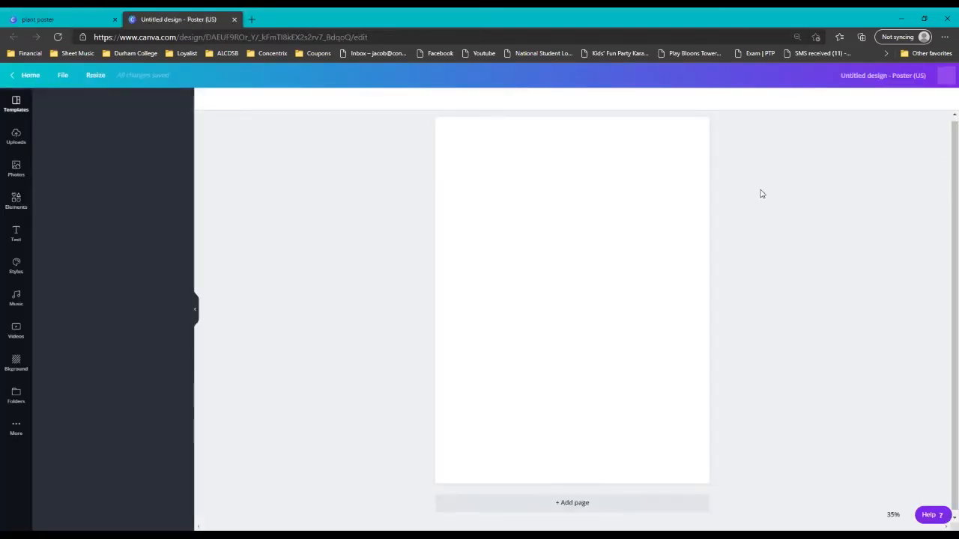
click(63, 75)
click(95, 74)
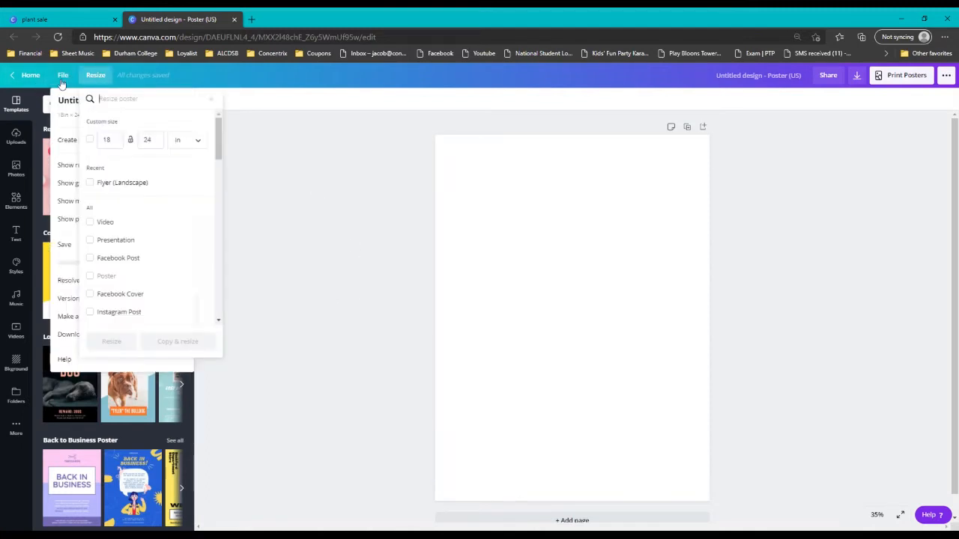
click(63, 75)
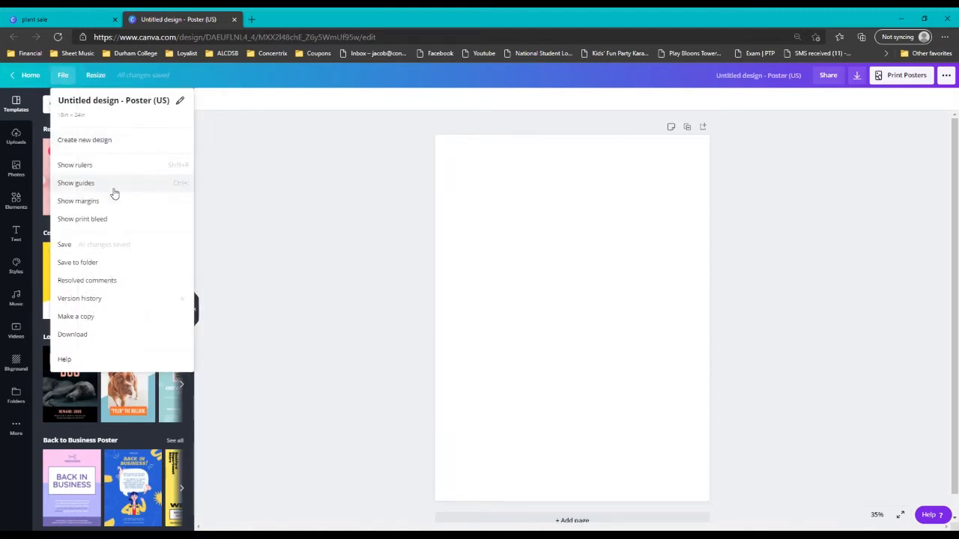
click(95, 75)
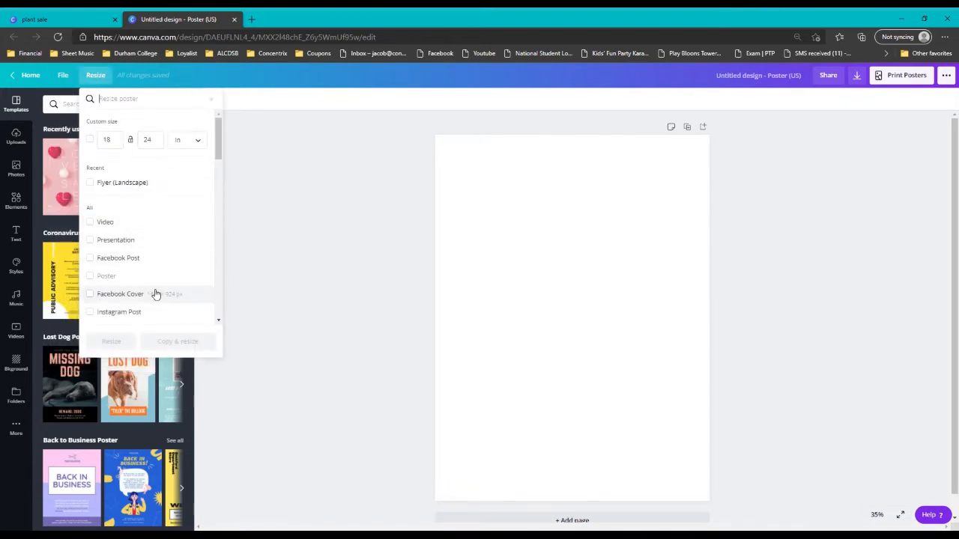
click(858, 75)
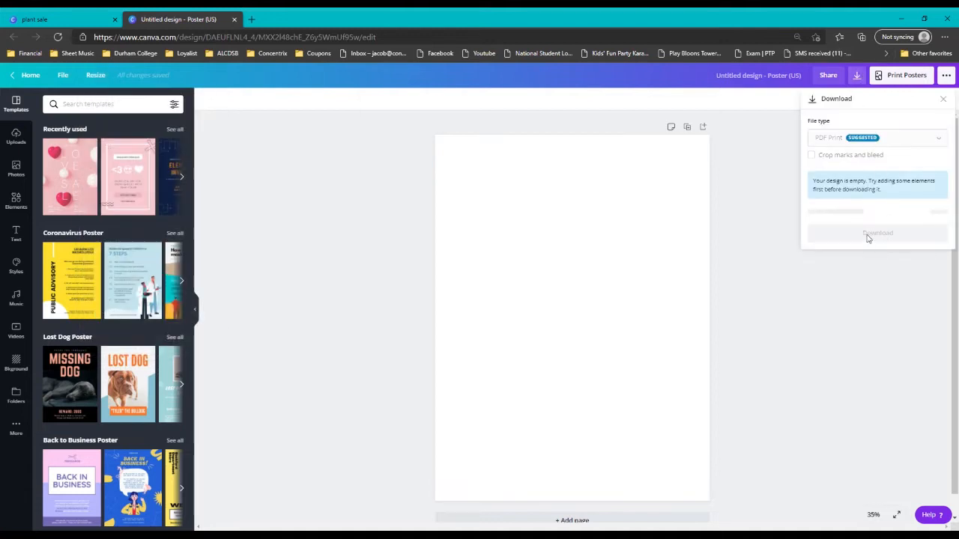
click(399, 203)
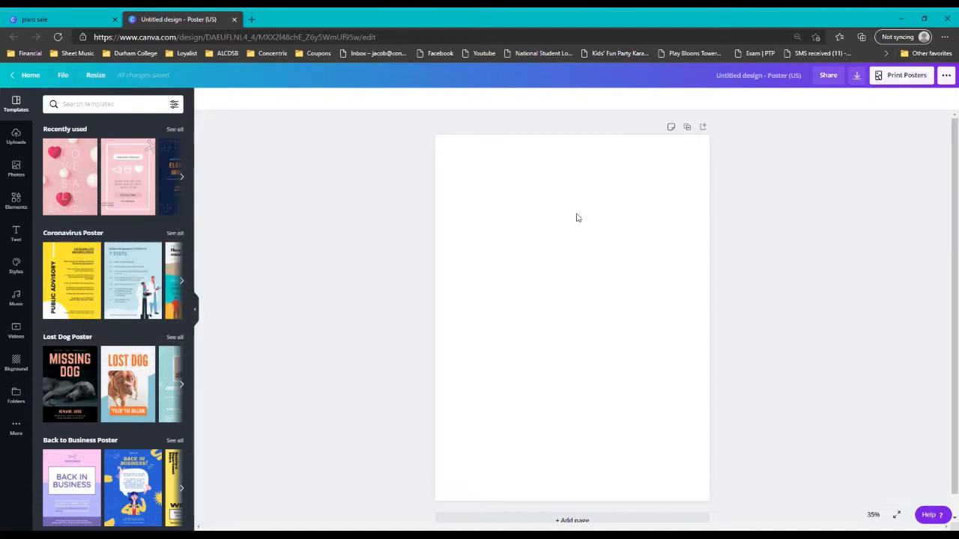
Duplicate the blank poster page and delete the copy
click(687, 128)
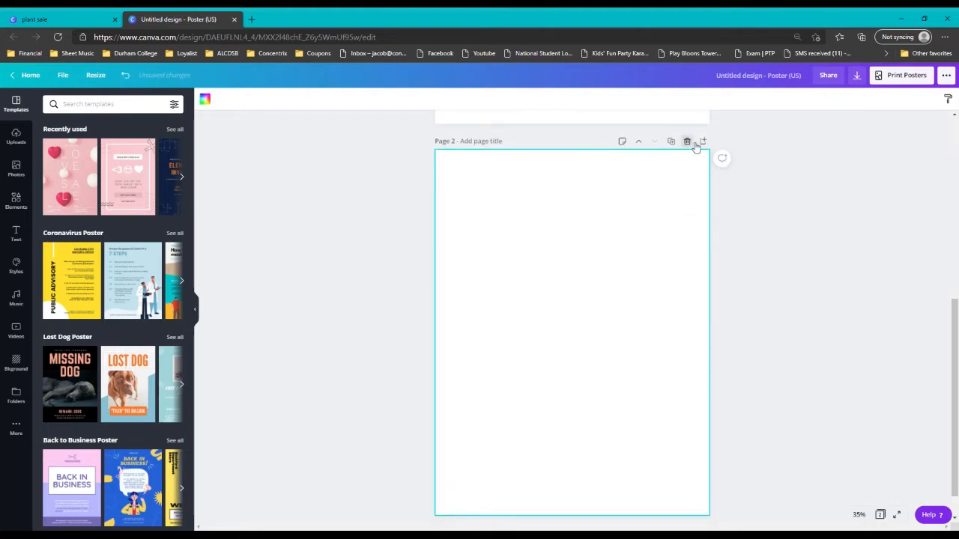
click(688, 141)
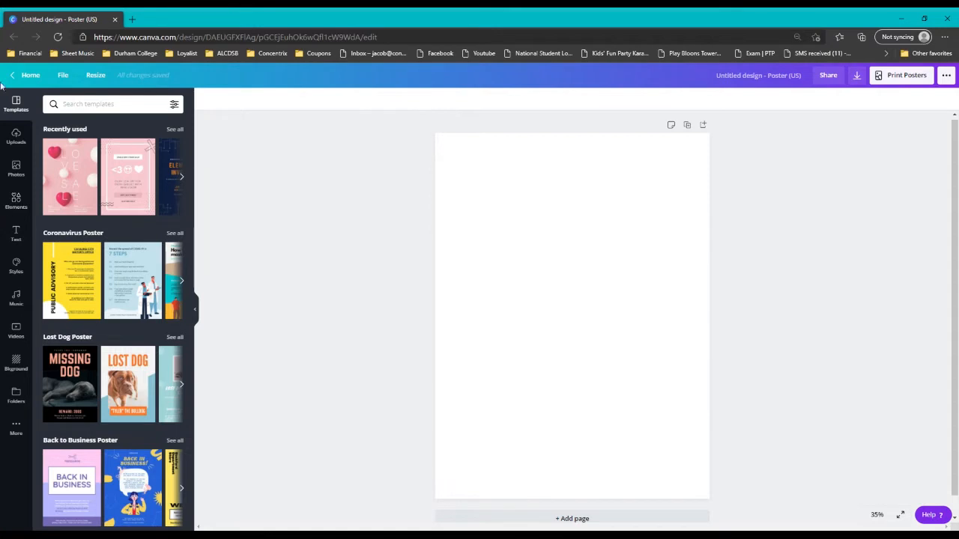
click(16, 136)
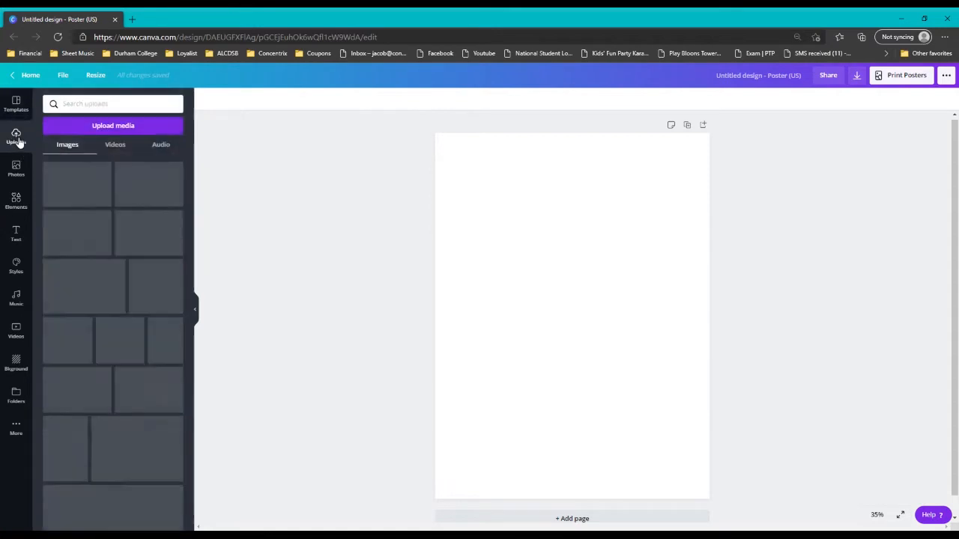
click(18, 203)
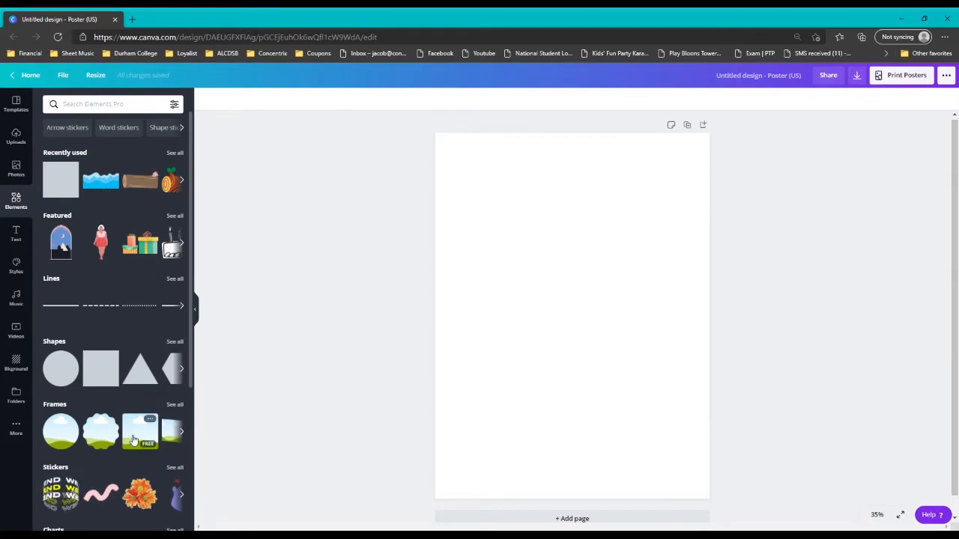
scroll(52, 336, down, 5)
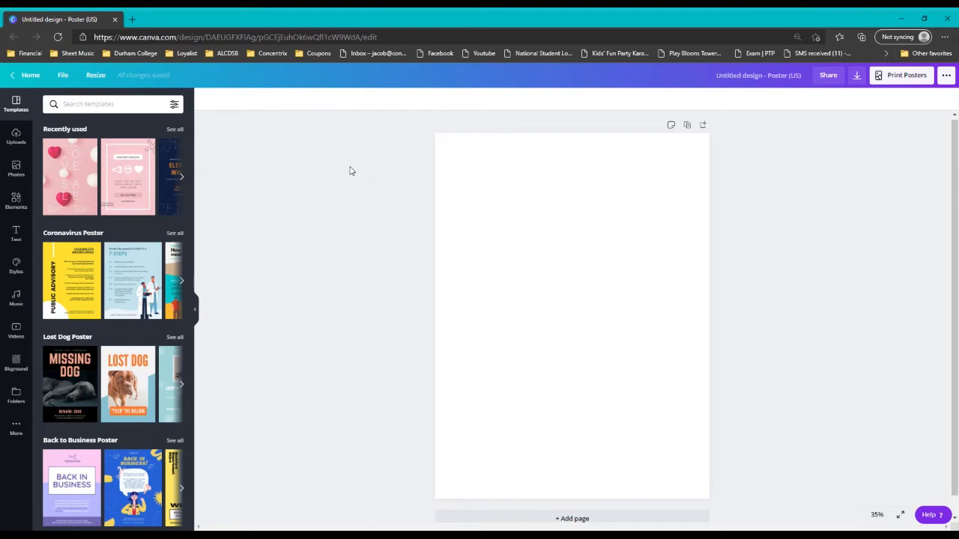
Place the uploaded photo of potted succulents on the poster as its full-page background
click(15, 137)
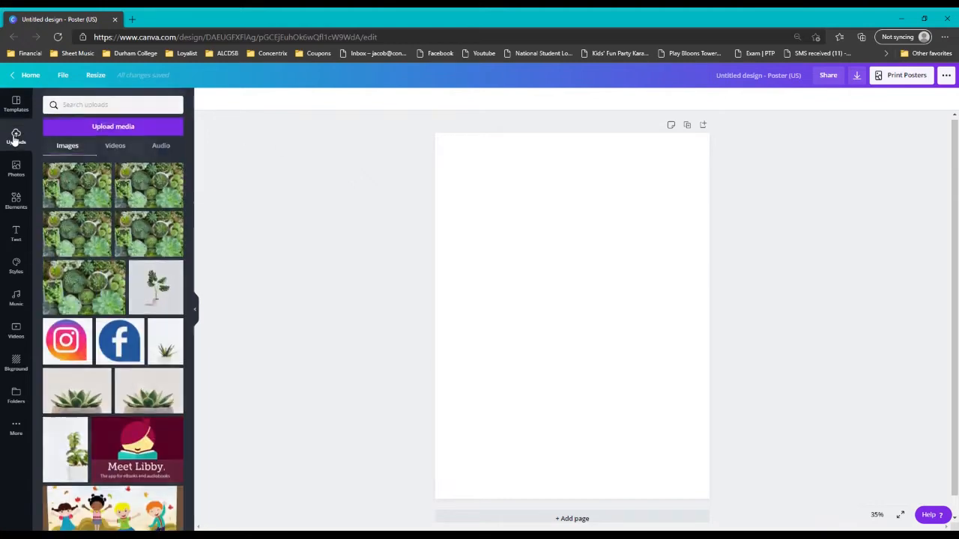
click(105, 126)
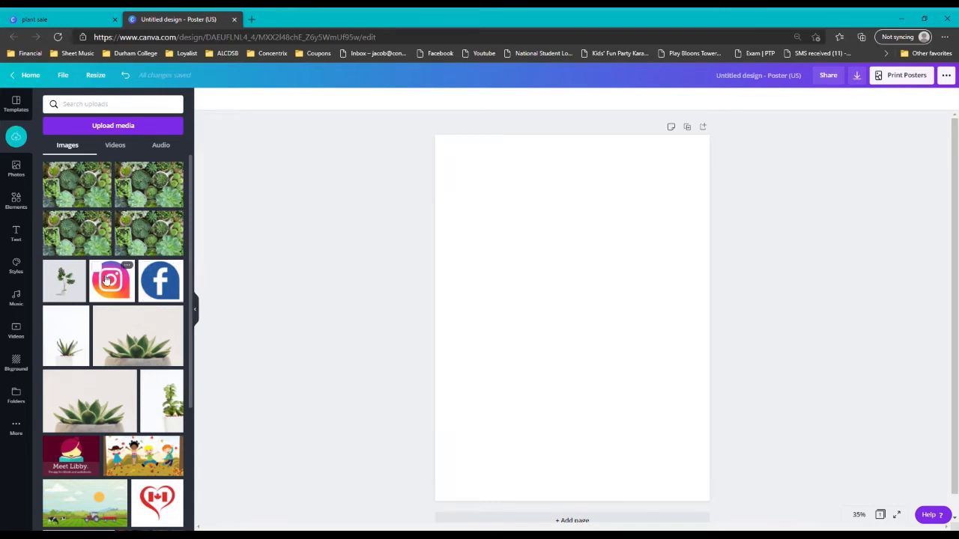
drag(96, 180, 459, 185)
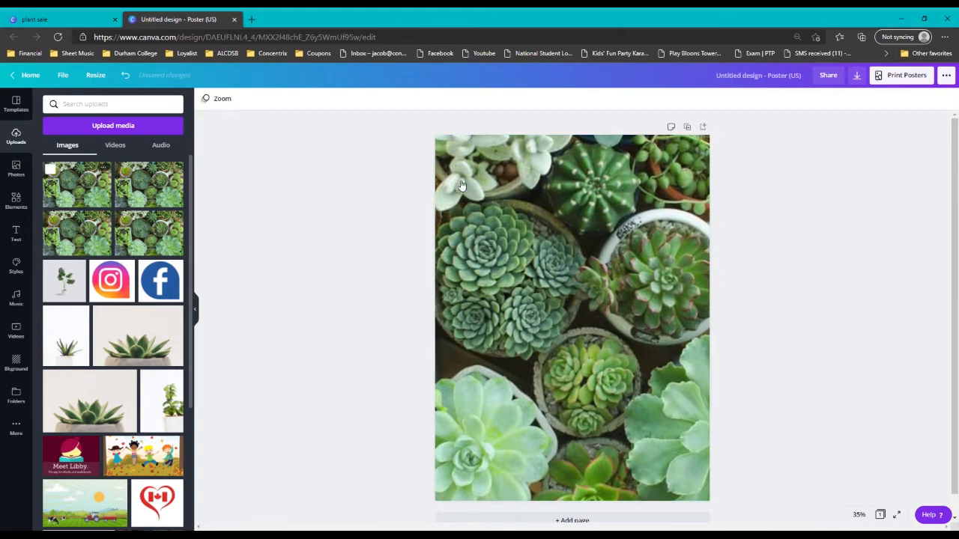
Adjust the background photo to brightness -26, contrast -26 and saturation -20
click(461, 185)
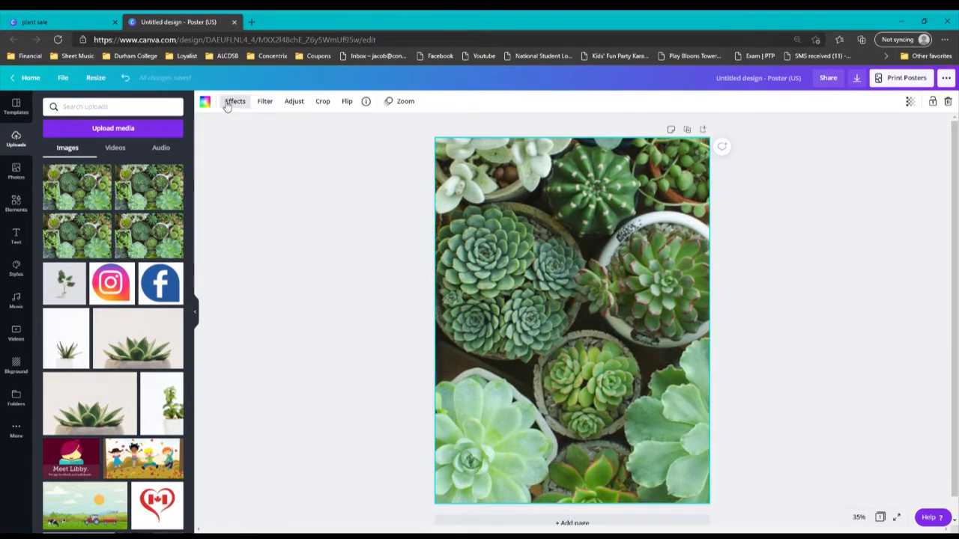
click(293, 102)
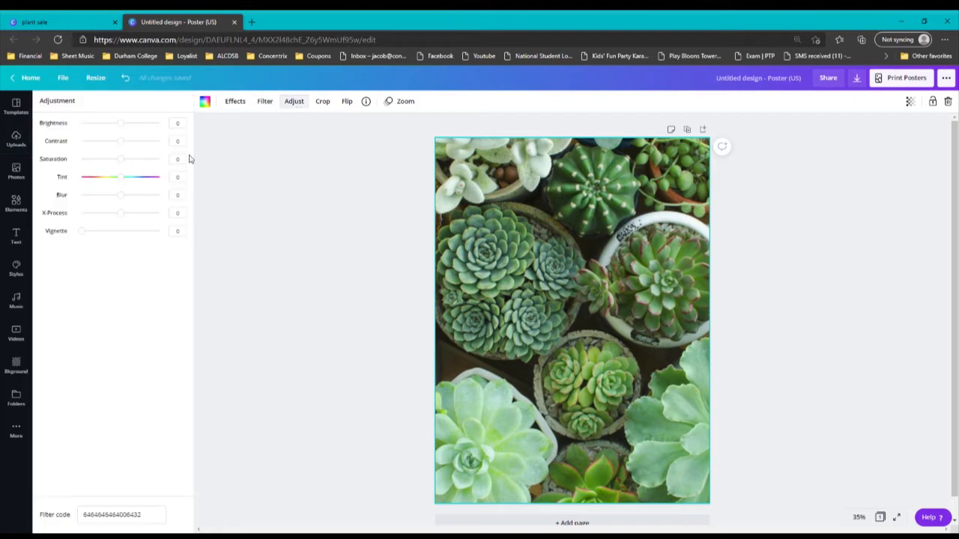
drag(121, 126, 116, 162)
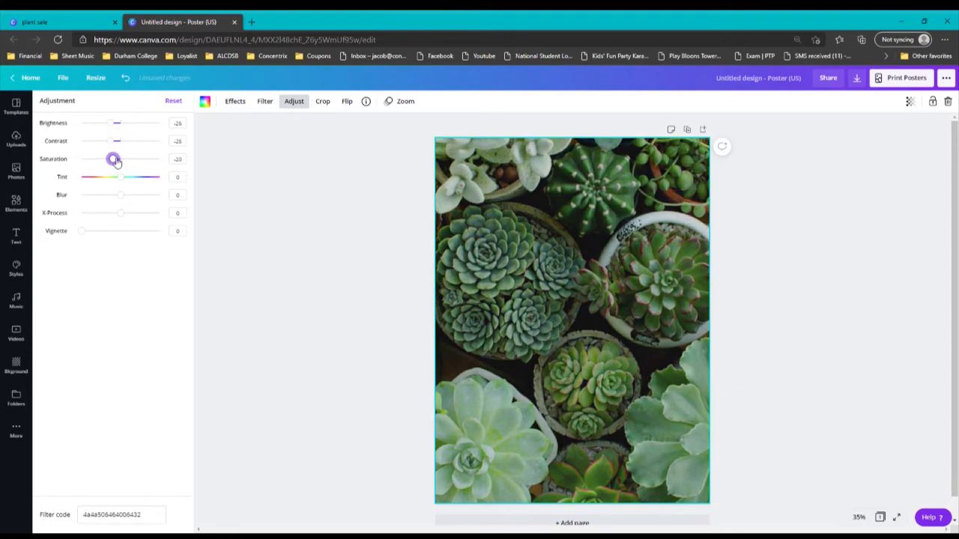
click(267, 246)
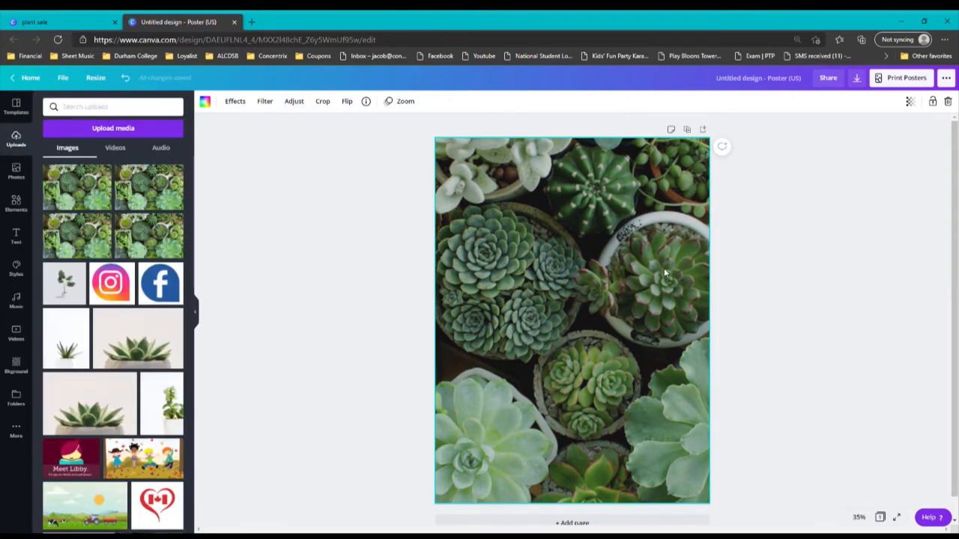
Set the background photo's transparency to 91 and lock the photo in place
click(908, 104)
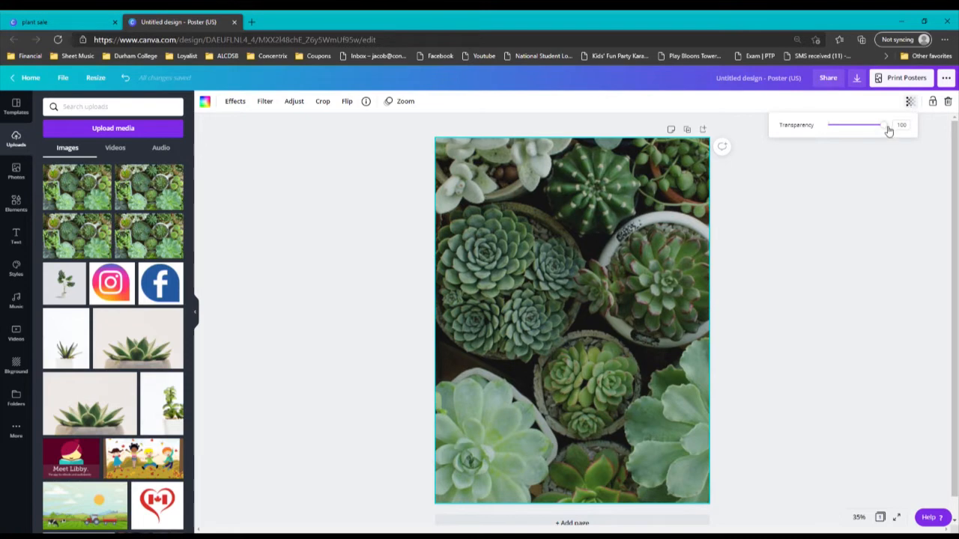
drag(889, 131, 881, 130)
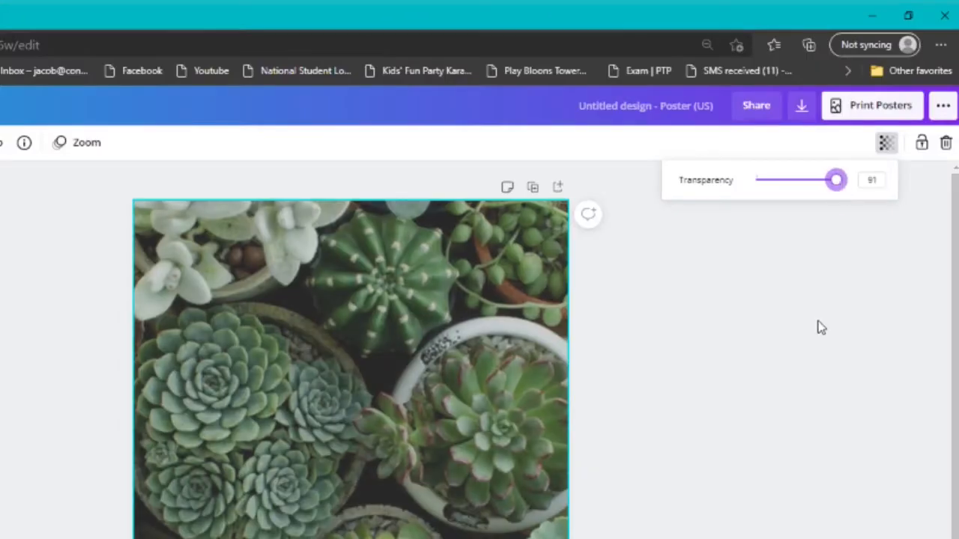
click(843, 237)
click(404, 439)
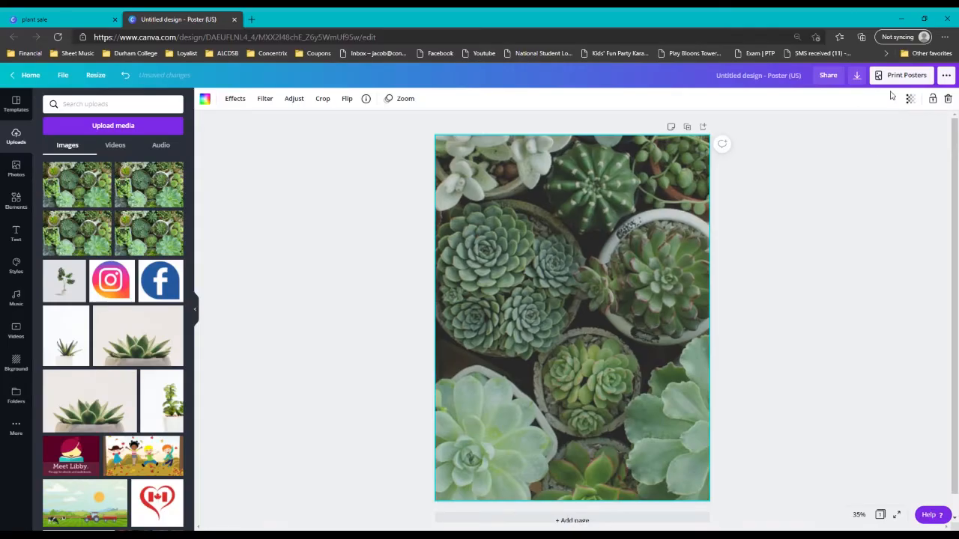
click(911, 104)
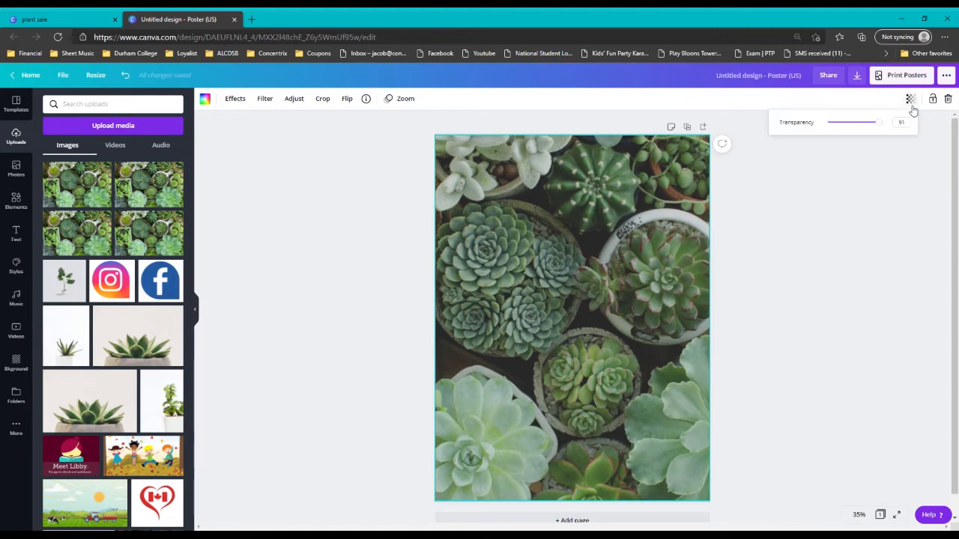
click(912, 105)
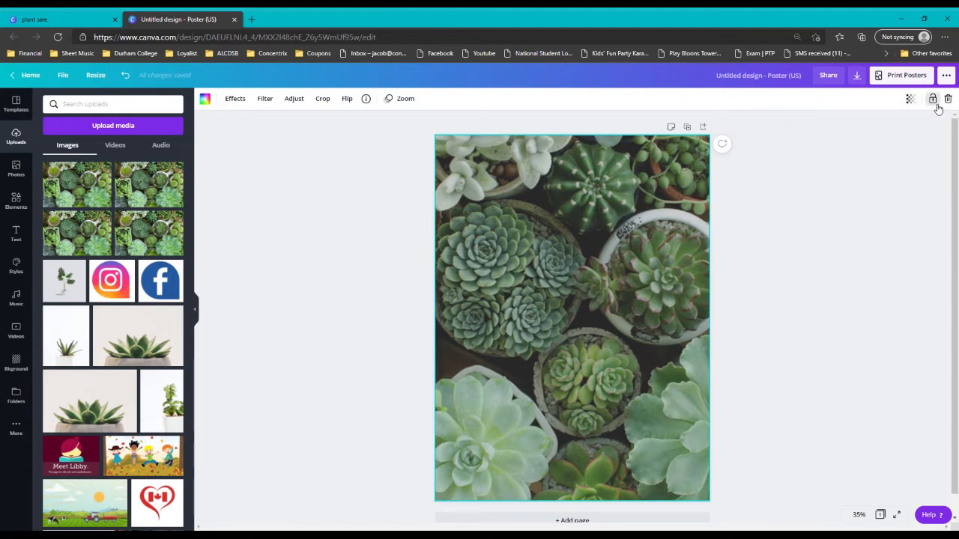
click(933, 102)
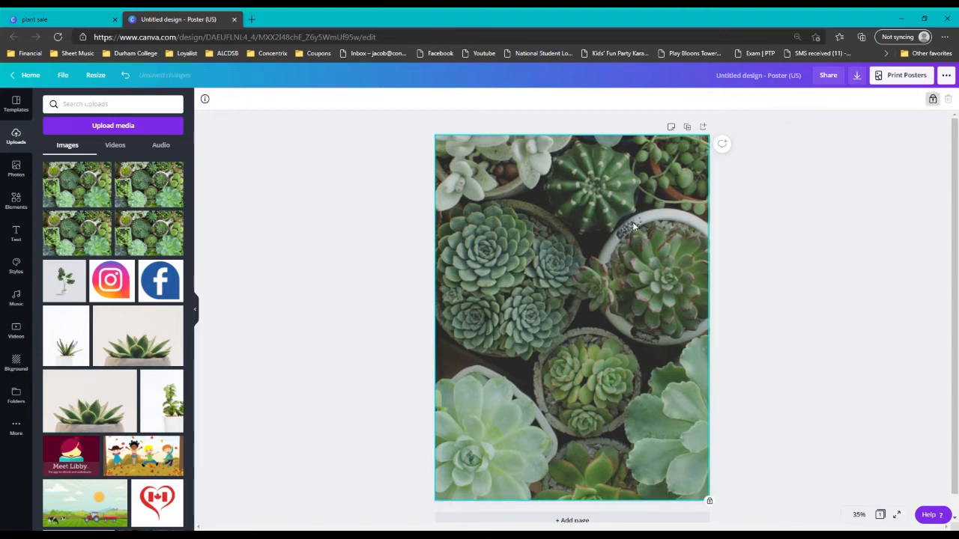
click(826, 255)
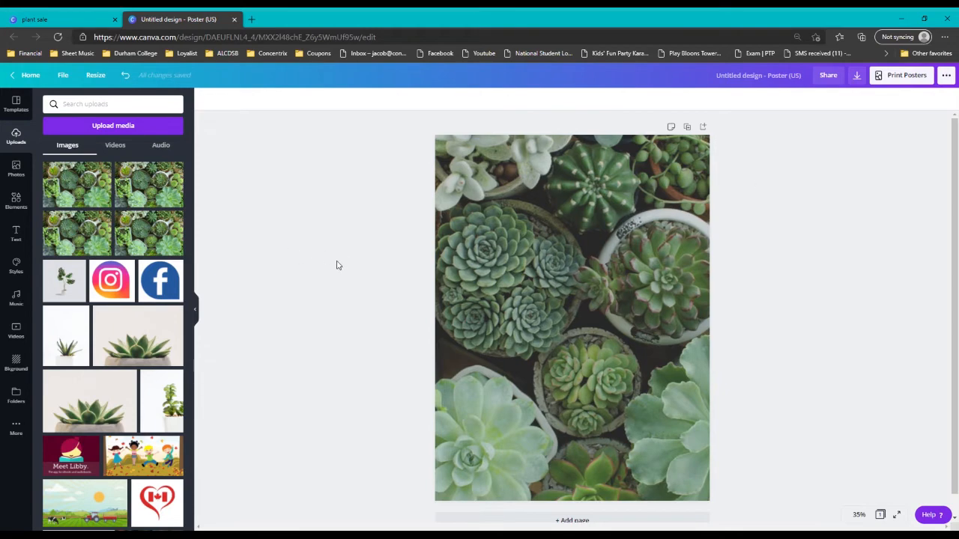
Add a square shape to the poster and fill it with the custom colour #E6FFD1
click(16, 200)
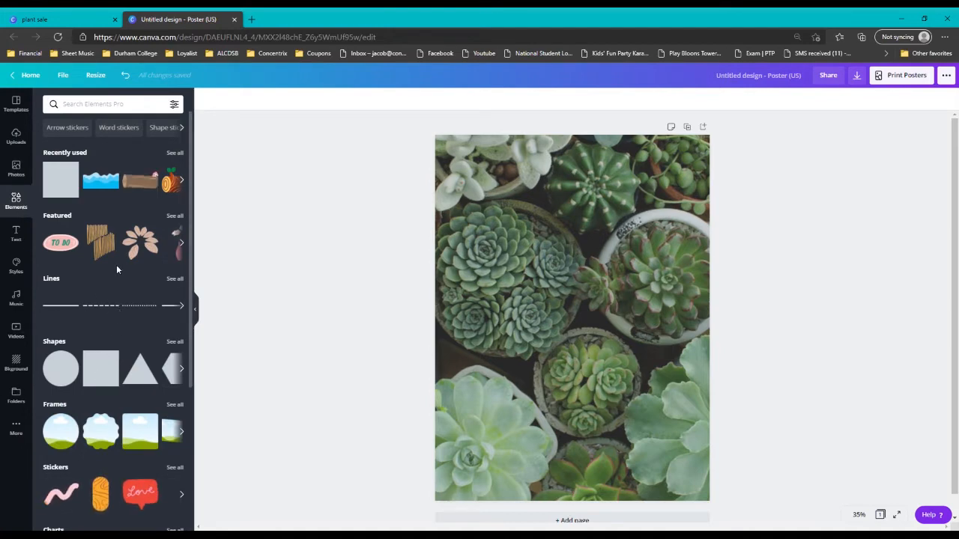
click(98, 376)
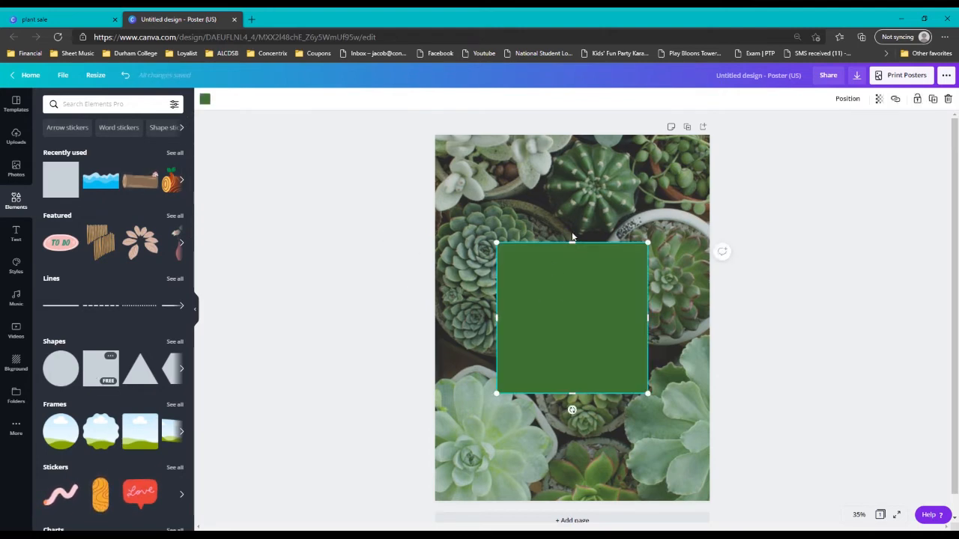
click(205, 100)
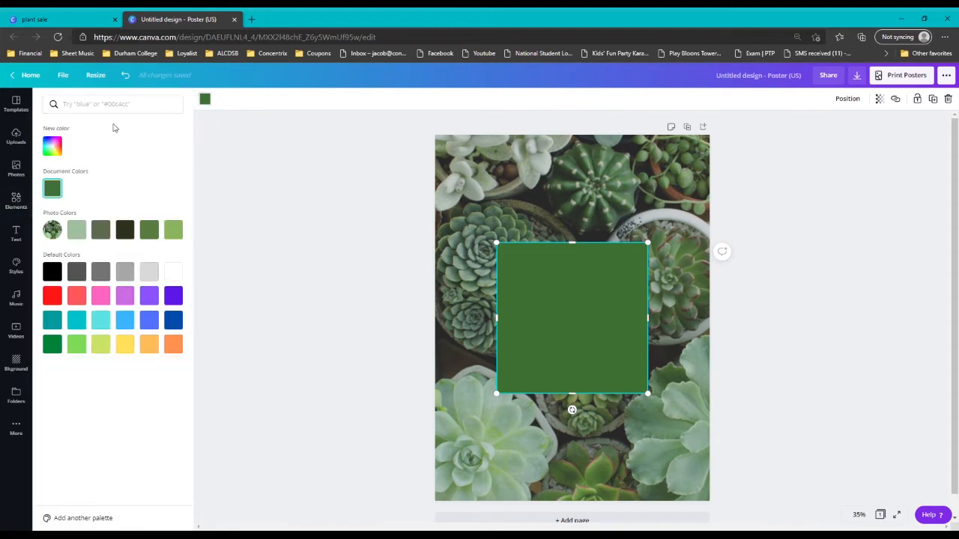
click(57, 147)
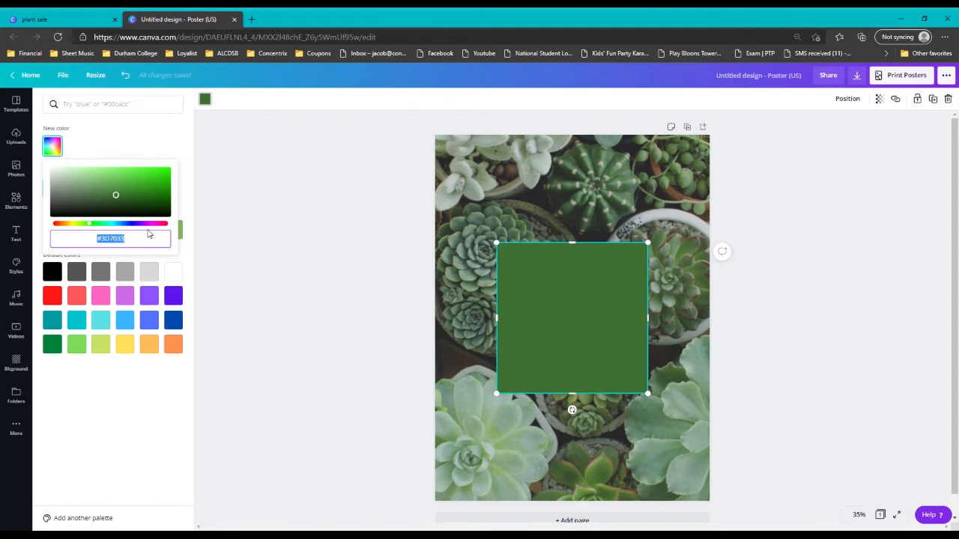
text(#e)
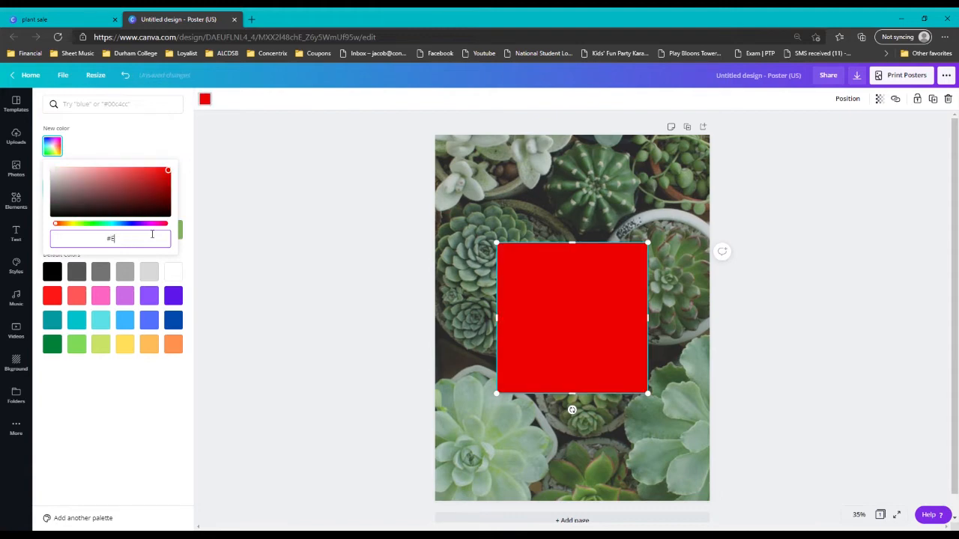
text(6FFD1)
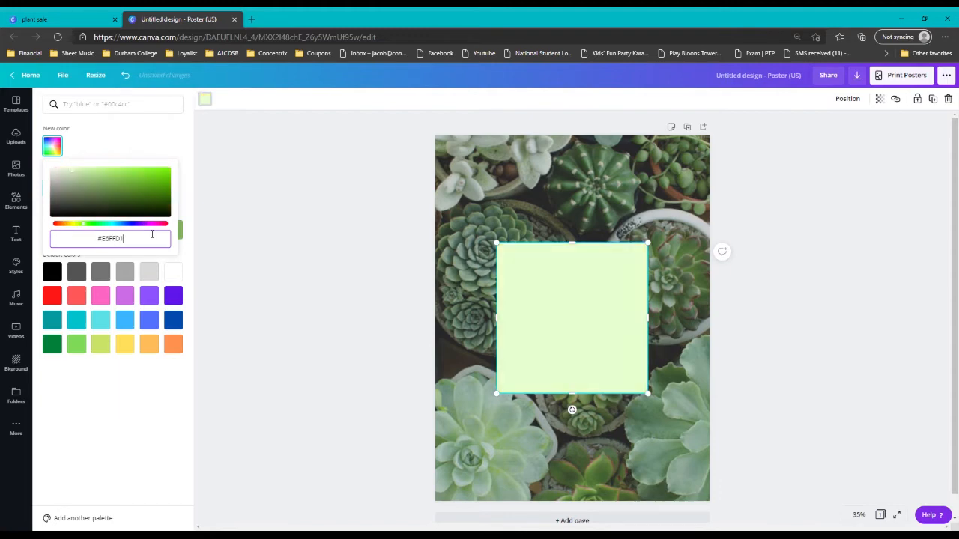
click(191, 235)
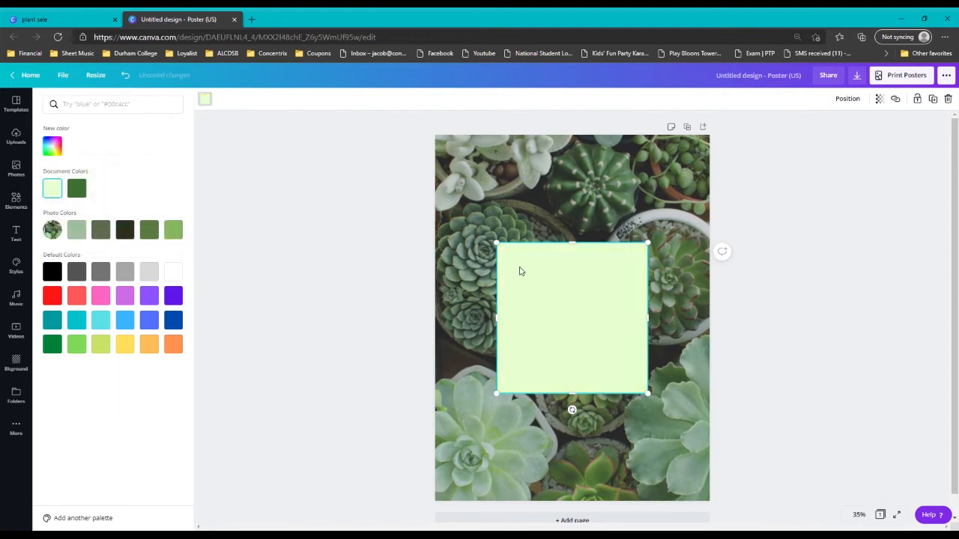
Move the light green square to the poster's lower edge and stretch it into a band across the full width
drag(555, 279, 498, 484)
drag(592, 492, 711, 494)
drag(626, 480, 631, 494)
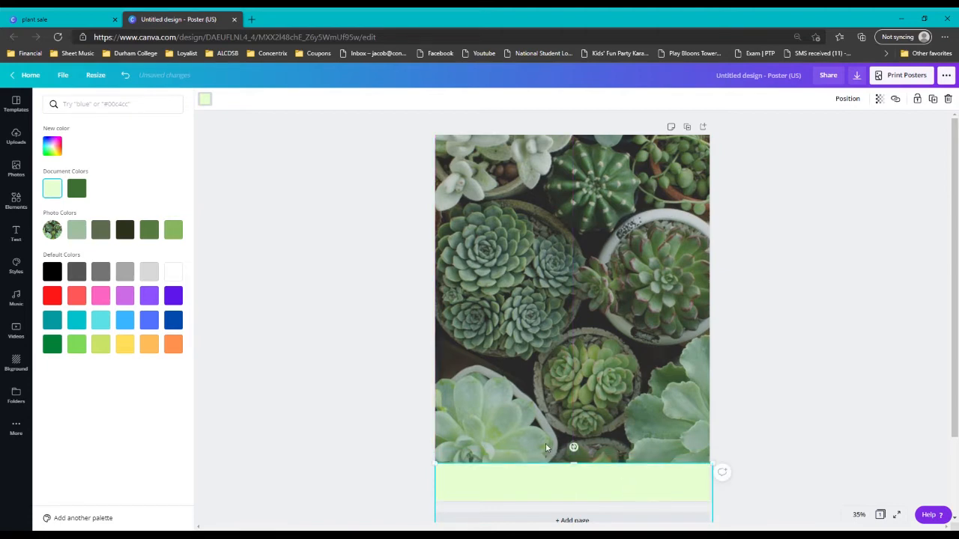
click(313, 302)
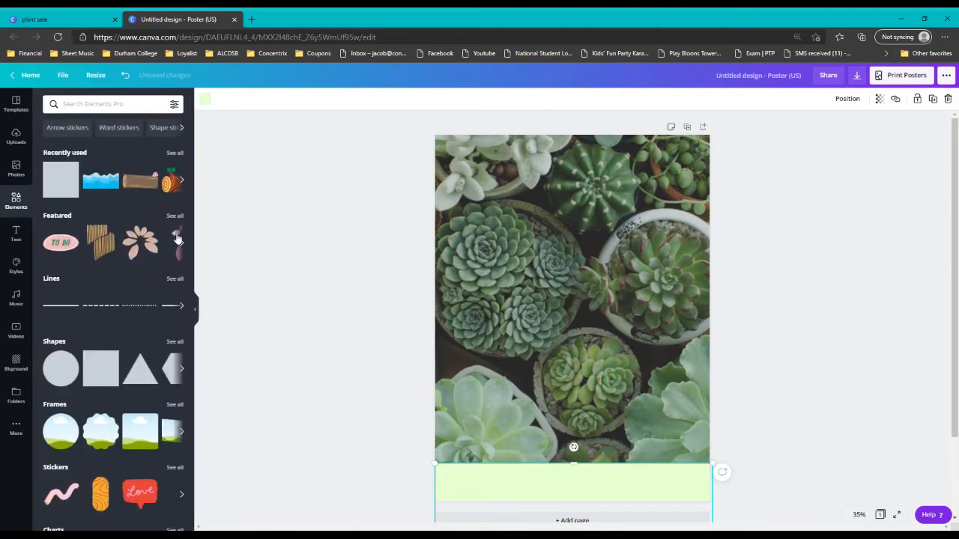
Add a second light green square, reshape it into a bar about 14.2 wide by 2 high, and centre it near the poster's top
click(56, 185)
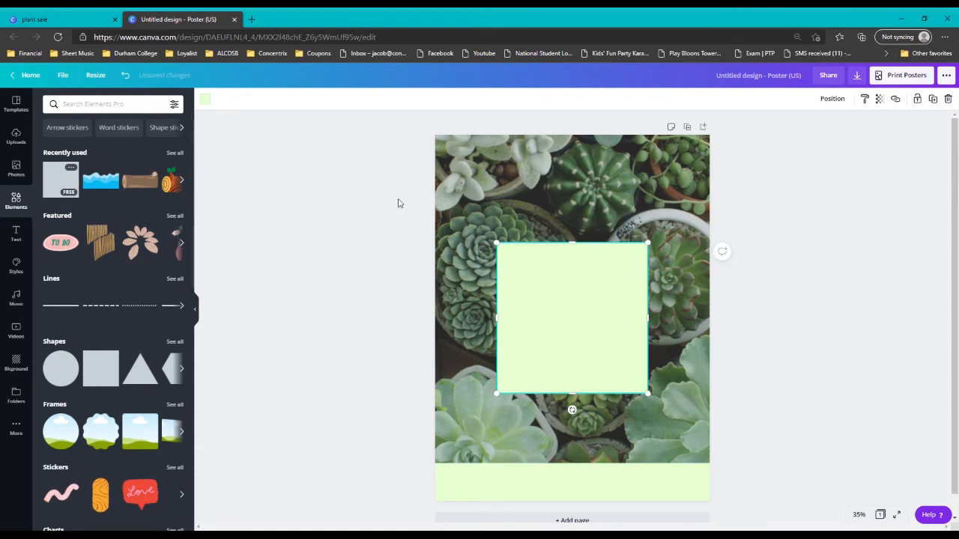
drag(572, 392, 576, 279)
drag(647, 261, 681, 267)
drag(502, 264, 470, 263)
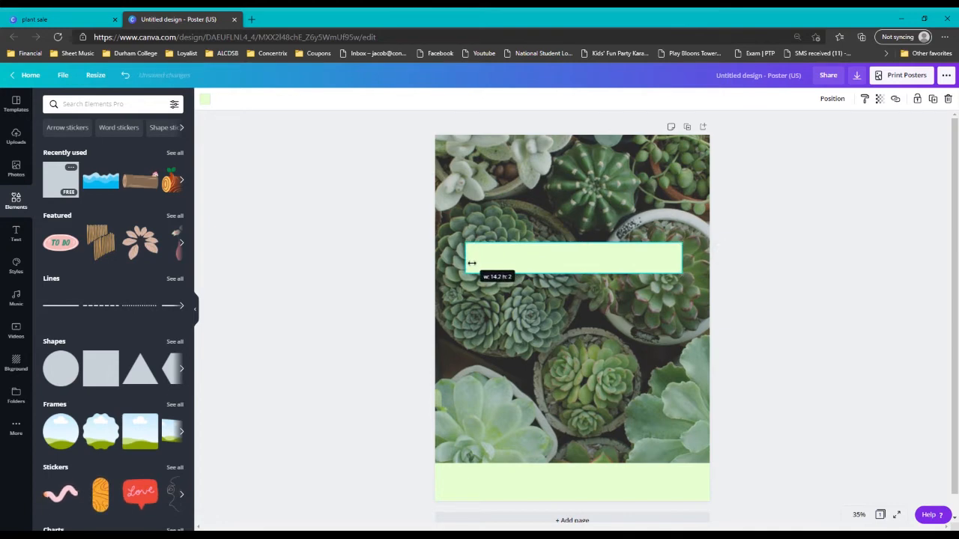
drag(607, 264, 606, 188)
click(780, 309)
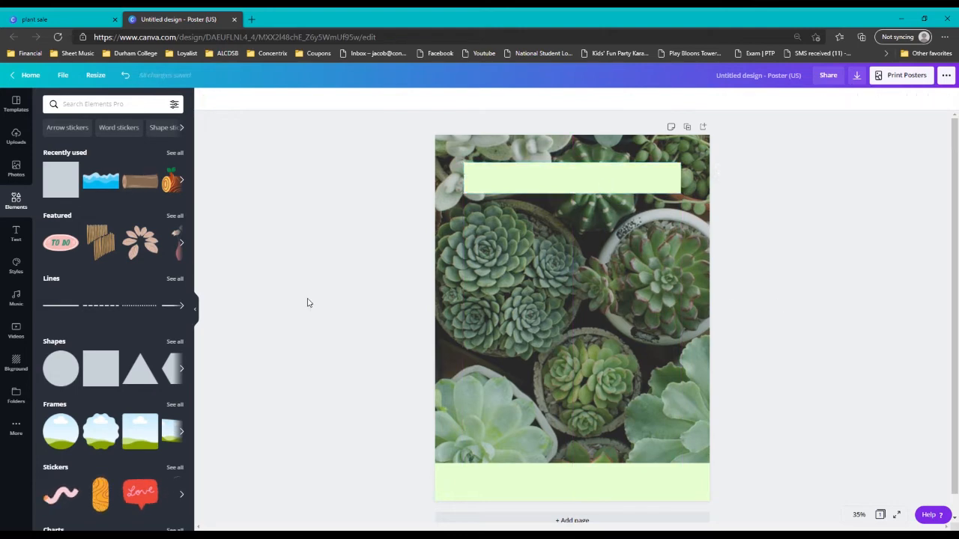
Add a heading to the poster at font size 88 and place it below the upper green bar
click(15, 233)
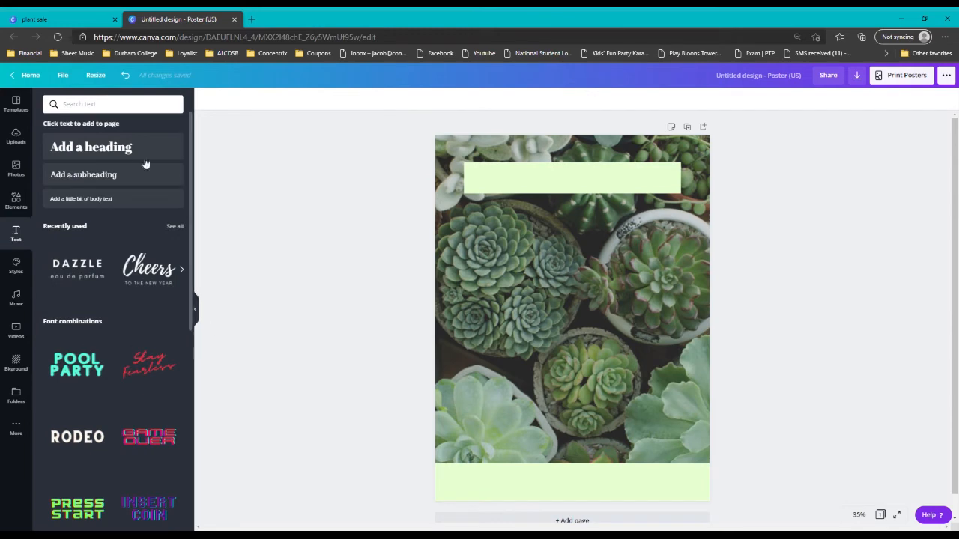
scroll(107, 319, down, 4)
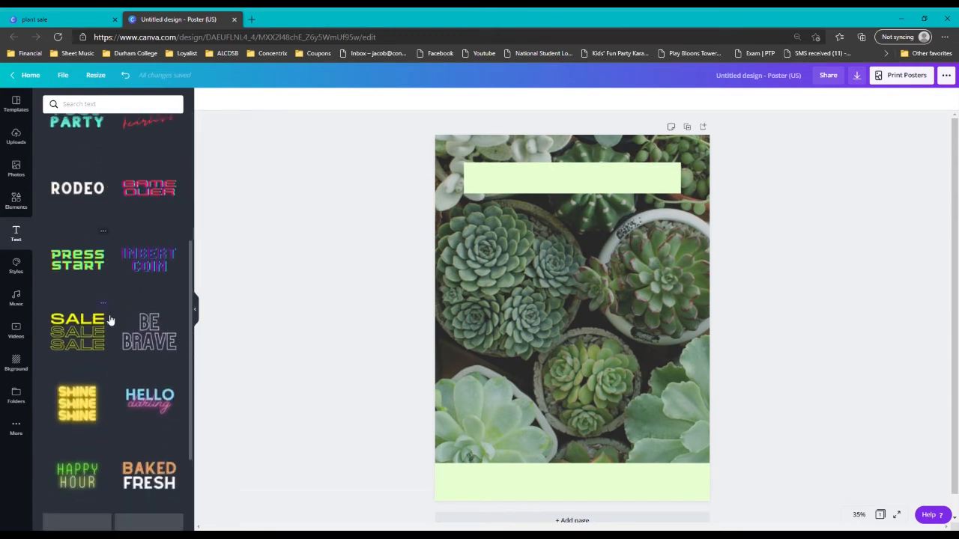
scroll(107, 317, down, 5)
scroll(107, 314, up, 8)
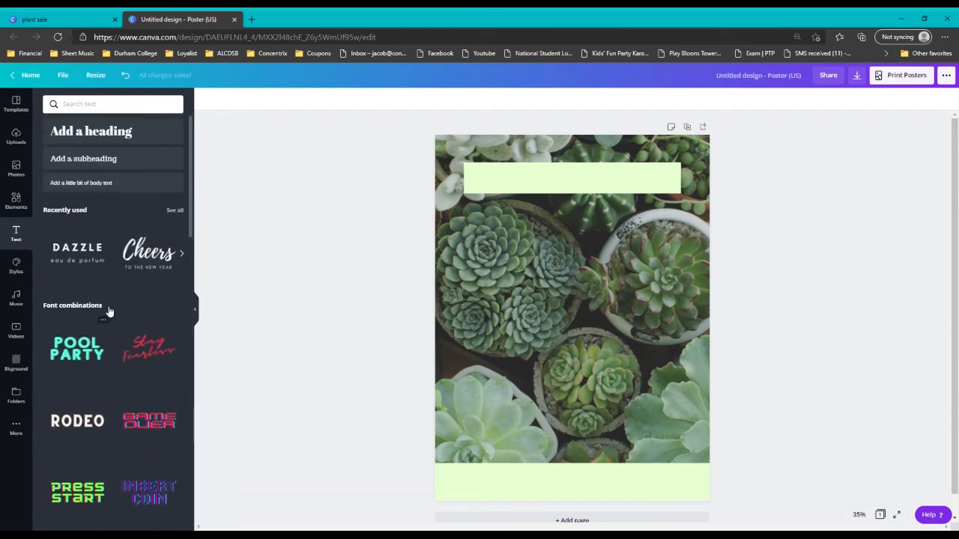
click(94, 147)
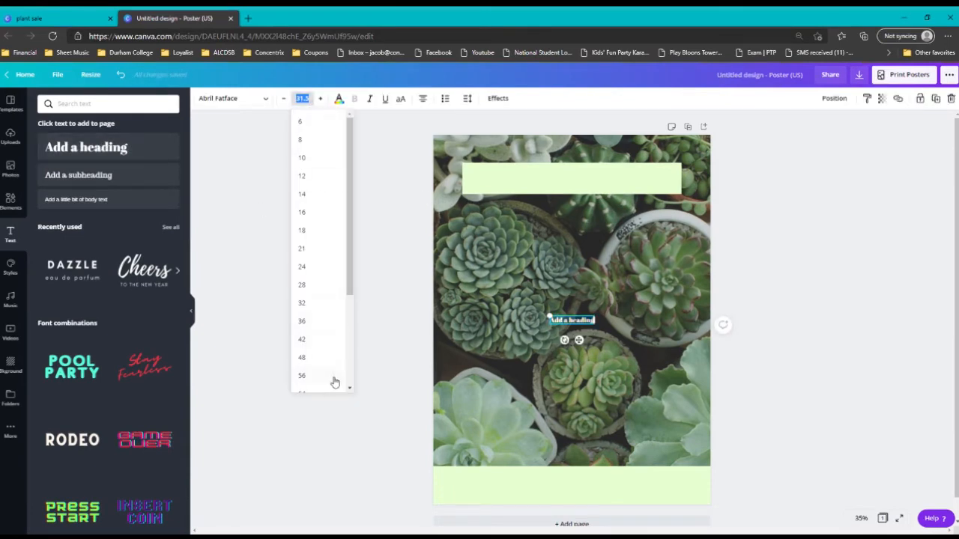
scroll(335, 382, down, 2)
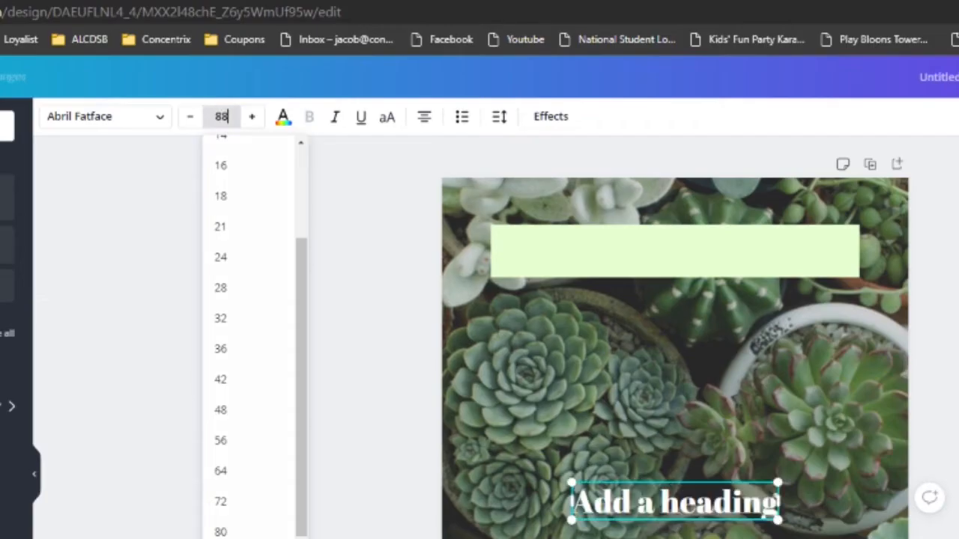
key(Return)
drag(697, 488, 704, 334)
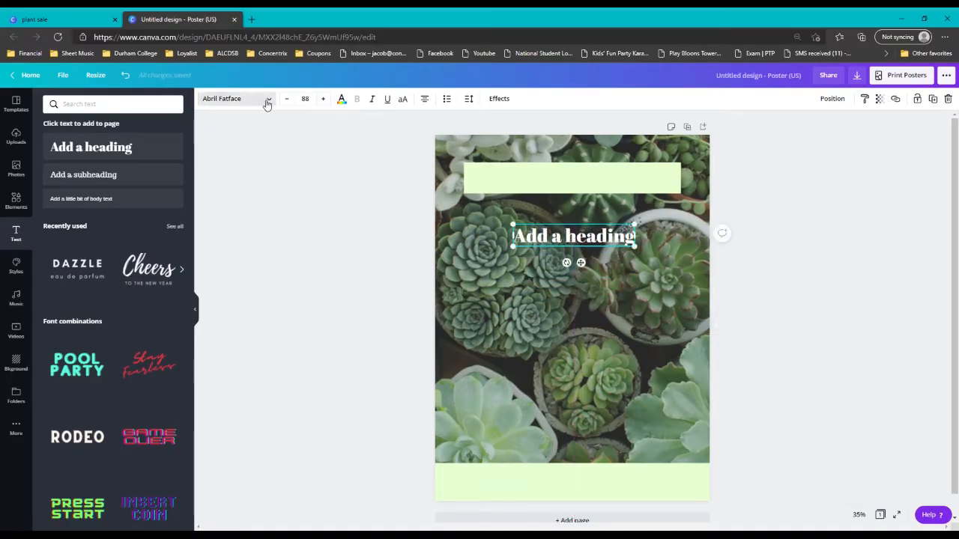
Restyle the heading in Intro Rust at size 111 and replace its text with "PLANT SALE"
click(264, 101)
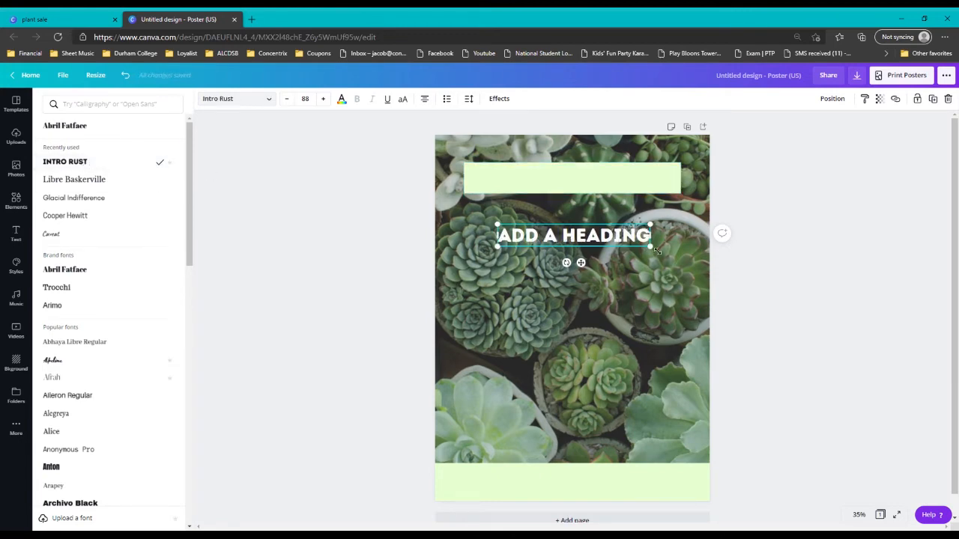
drag(656, 251, 701, 295)
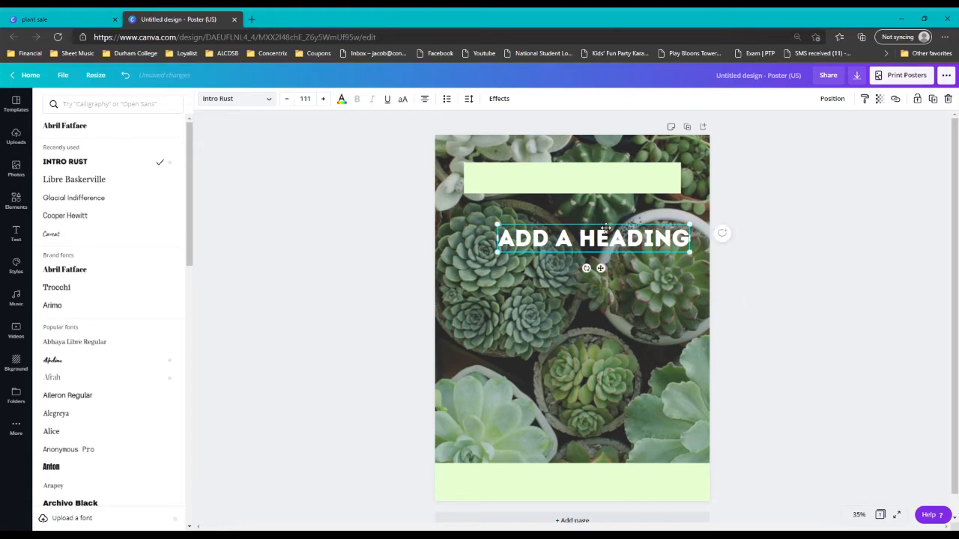
drag(605, 229, 584, 227)
click(668, 241)
drag(668, 241, 463, 229)
text(PLA)
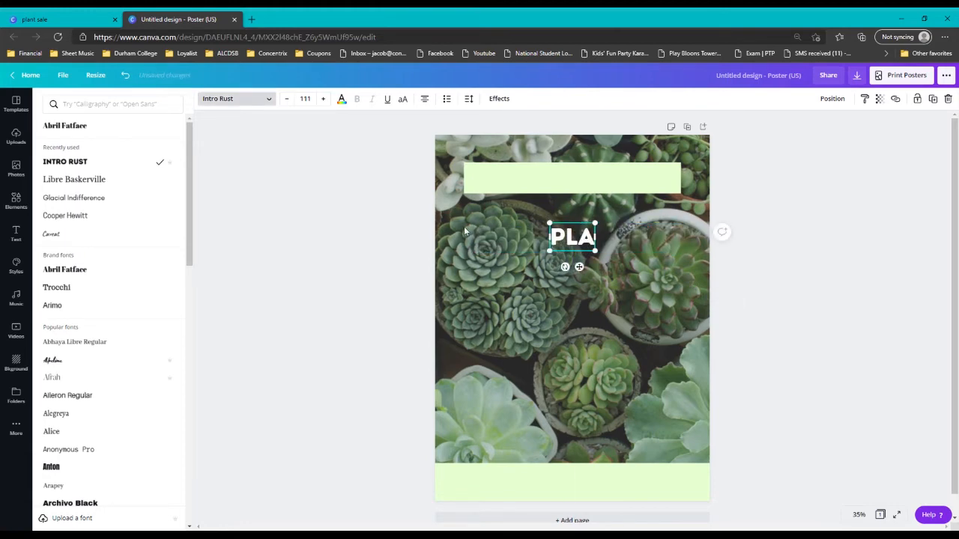
text(NT SALE)
Enlarge the "PLANT SALE" title to size 145 and centre it horizontally below the upper green bar
drag(649, 223, 688, 201)
drag(591, 220, 577, 222)
click(776, 257)
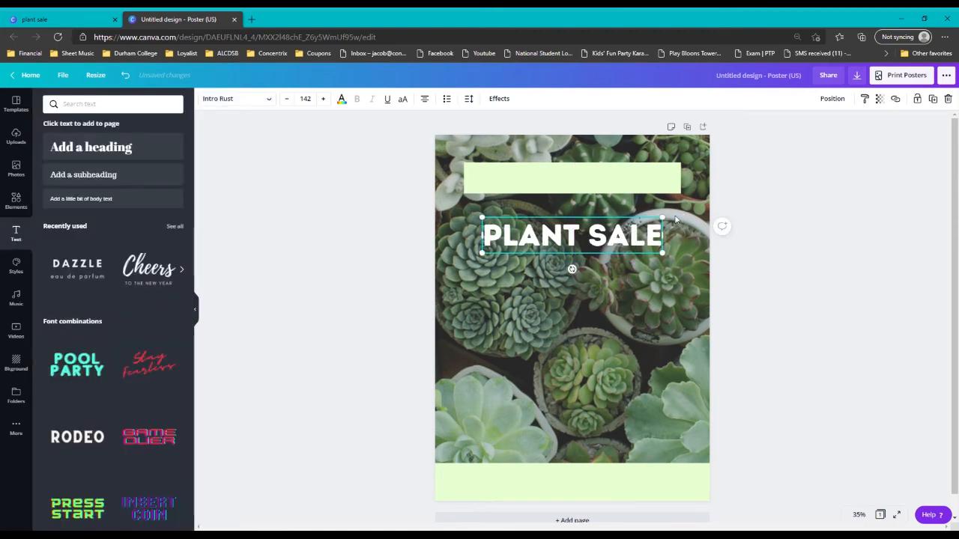
drag(663, 218, 666, 216)
drag(637, 247, 635, 249)
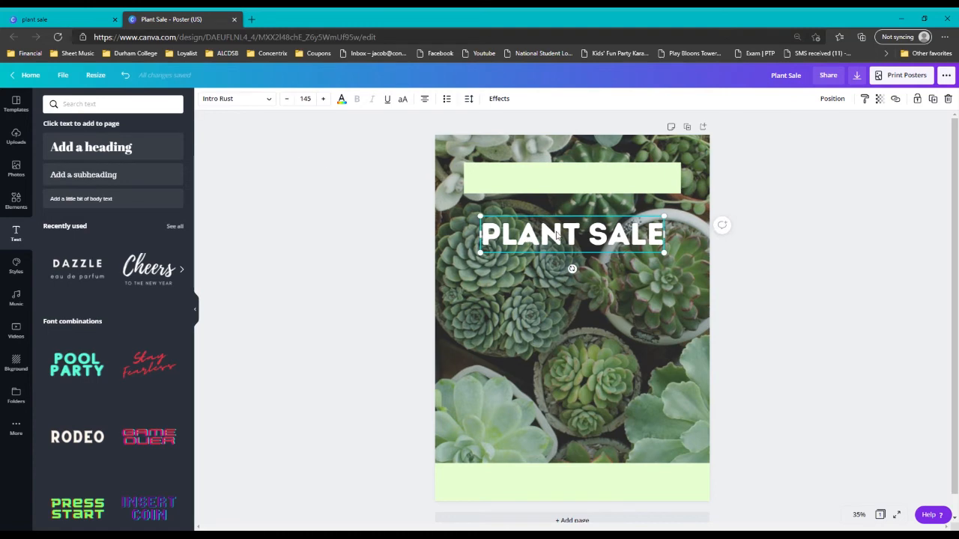
Add a subheading over the upper green bar at size 42, coloured with the darkest tone from the photo colours
click(84, 175)
drag(584, 279, 585, 203)
click(305, 98)
click(321, 337)
click(341, 98)
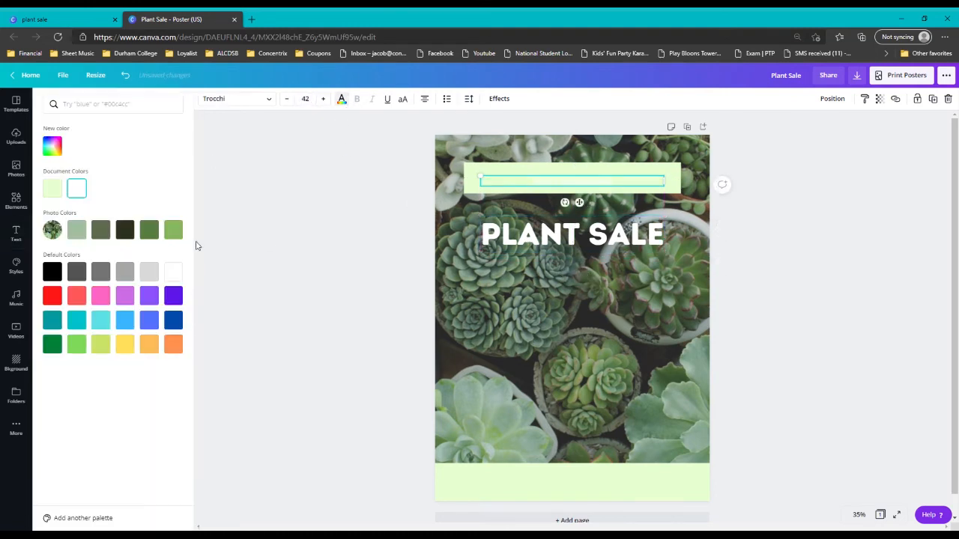
click(124, 229)
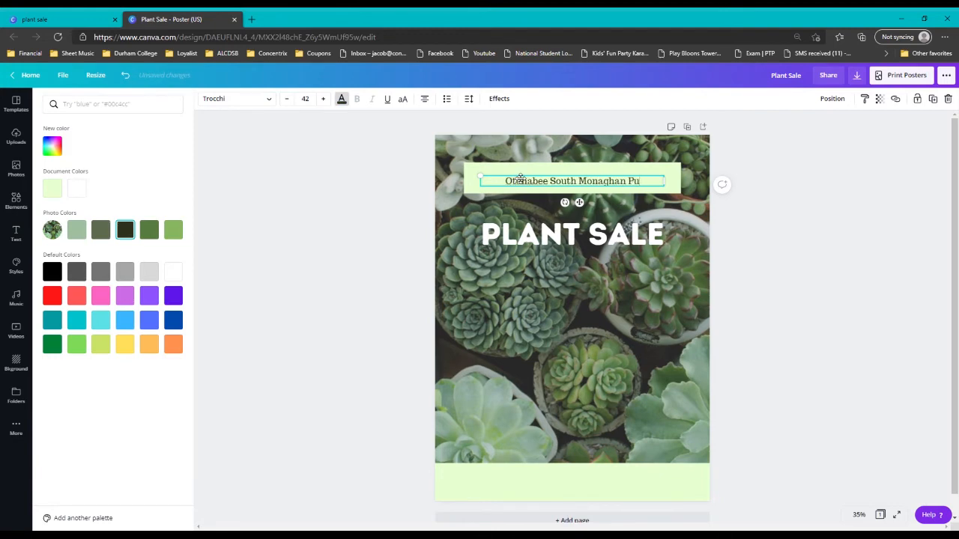
Complete the subheading as "Otonabee South Monaghan Public Library", widen its text box to fit one line, and centre it over the bar
text(blic Library)
drag(480, 181, 447, 181)
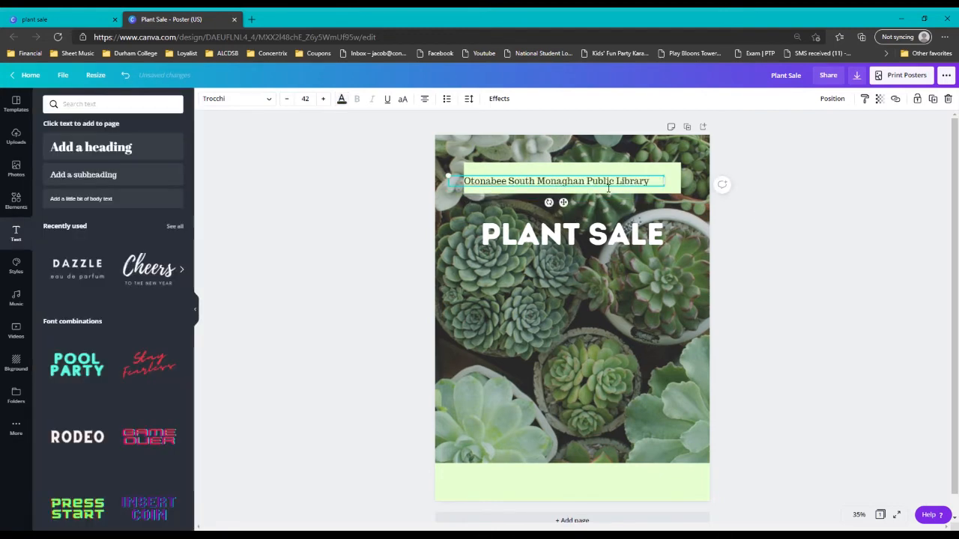
mouse_move(569, 180)
mouse_down()
mouse_move(593, 176)
mouse_move(578, 192)
mouse_move(578, 178)
mouse_up()
Shrink the upper green bar in width and height so it fits closely around the library name
click(577, 189)
click(569, 188)
drag(472, 179, 476, 178)
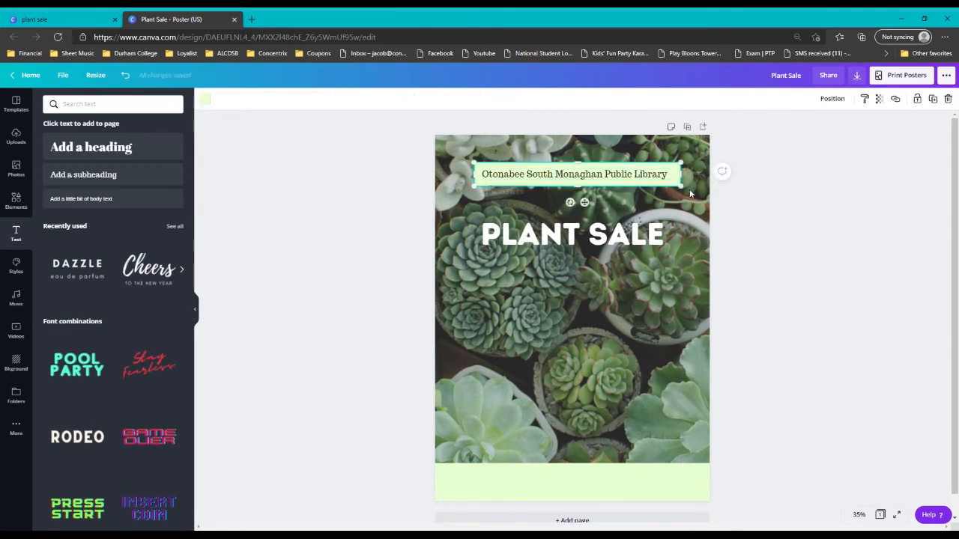
drag(687, 181, 680, 183)
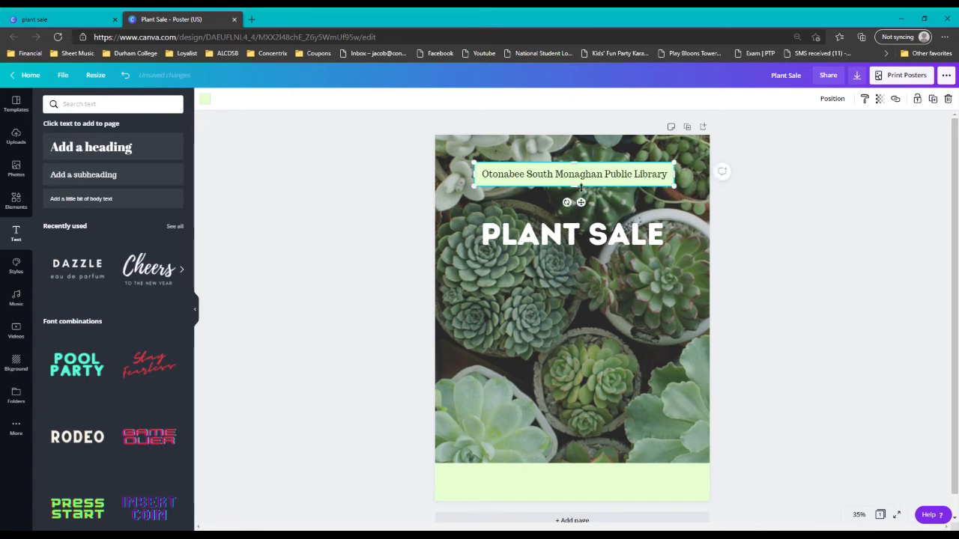
drag(580, 188, 579, 171)
click(806, 212)
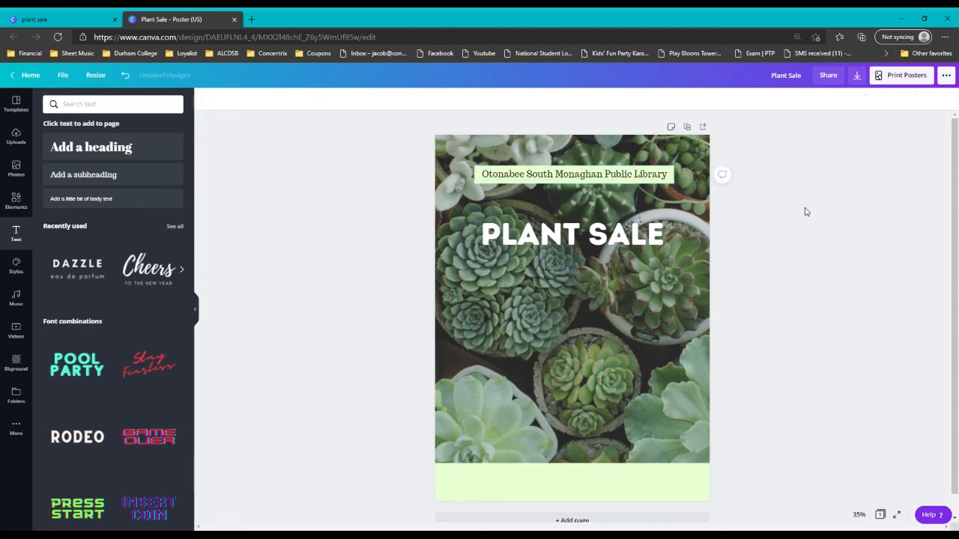
Group the library name with its green bar, then shift the group slightly down and the "PLANT SALE" title slightly up
drag(693, 207, 481, 153)
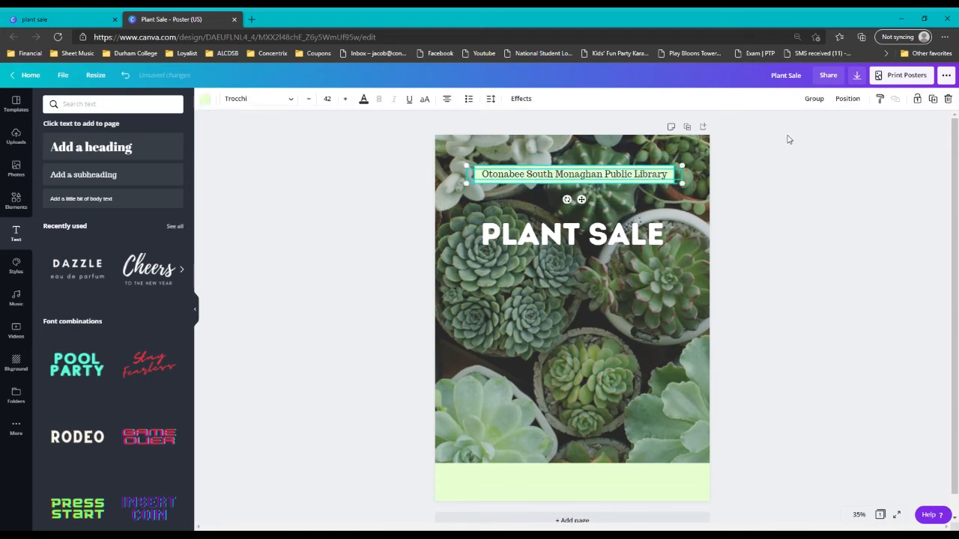
click(814, 99)
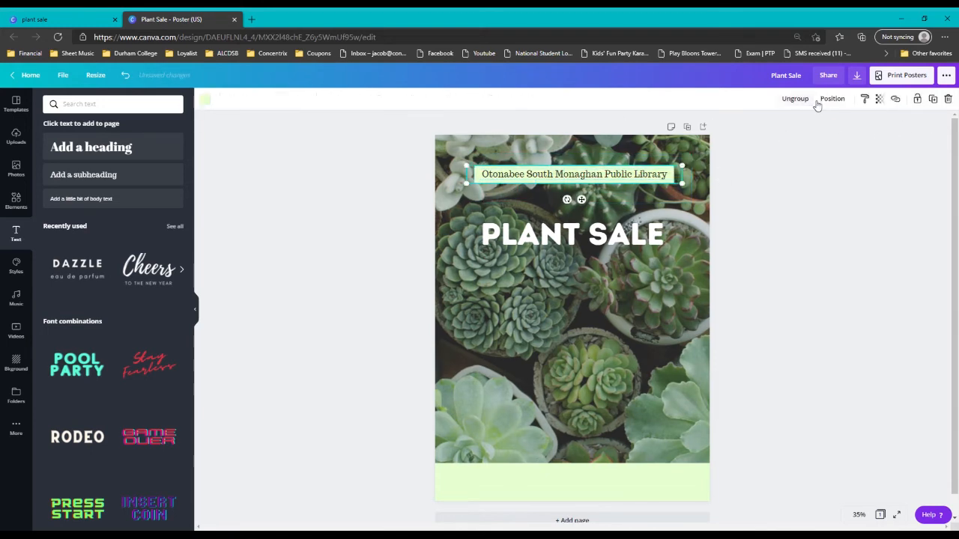
click(854, 273)
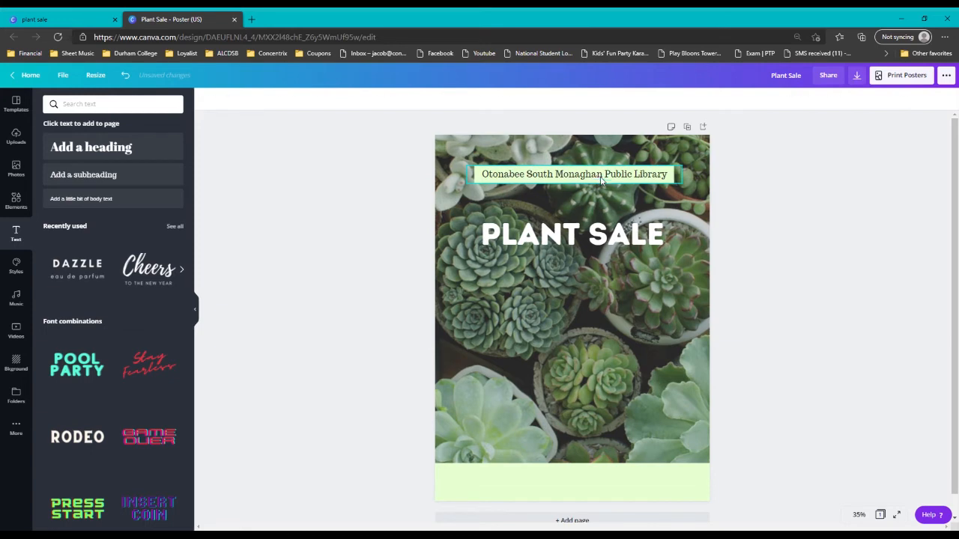
mouse_move(600, 180)
mouse_down()
mouse_move(604, 200)
mouse_move(606, 182)
mouse_up()
drag(615, 242, 616, 234)
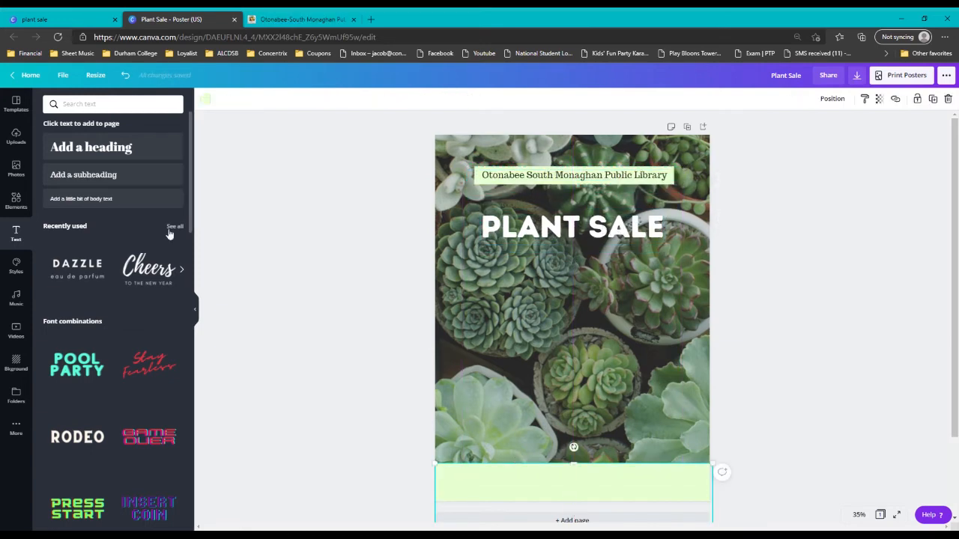
Add a subheading at size 48 containing the library's street address
click(159, 177)
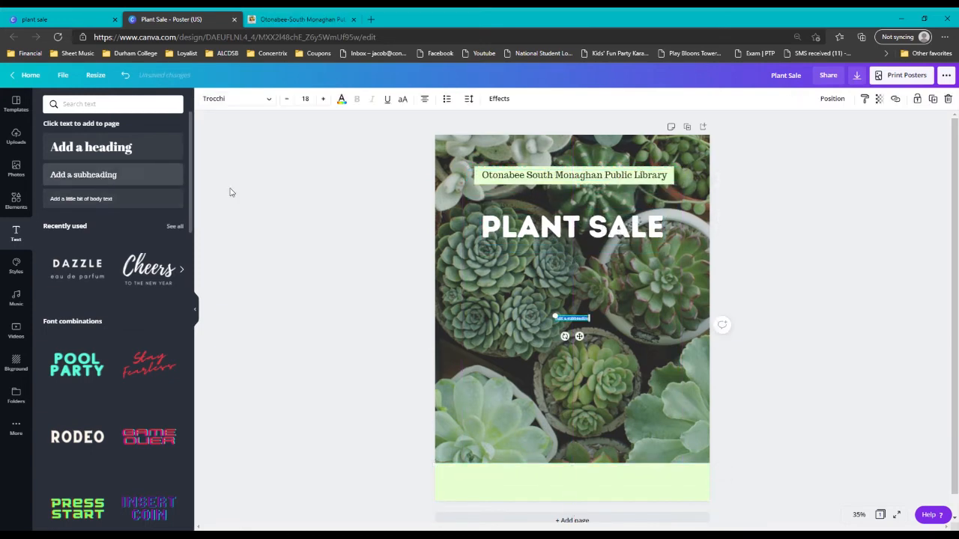
click(305, 98)
text(48)
text(Hwy. #28, Bailieboro, ONg)
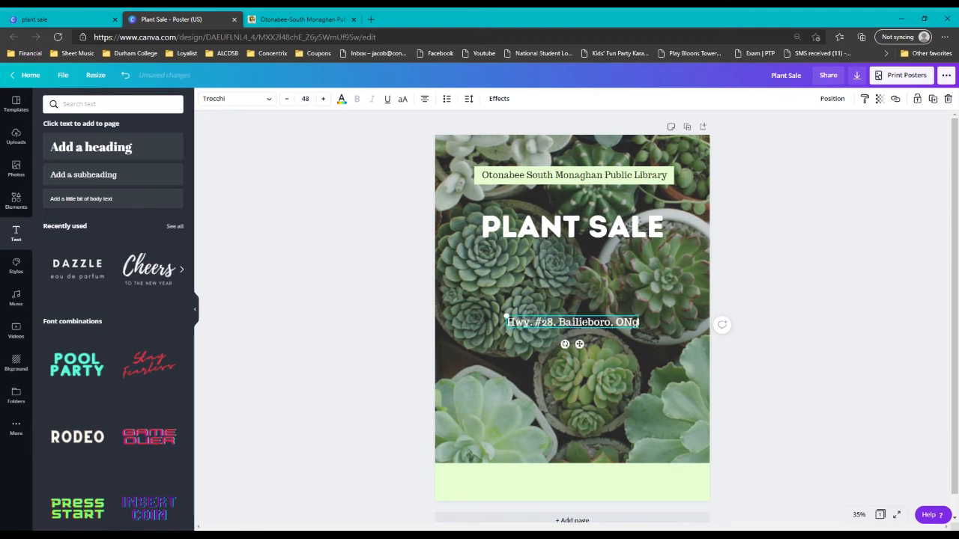
Move the address text onto the lower green bar, colour it dark, and delete its stray last letter
drag(580, 343, 588, 500)
click(341, 99)
click(632, 491)
key(BackSpace)
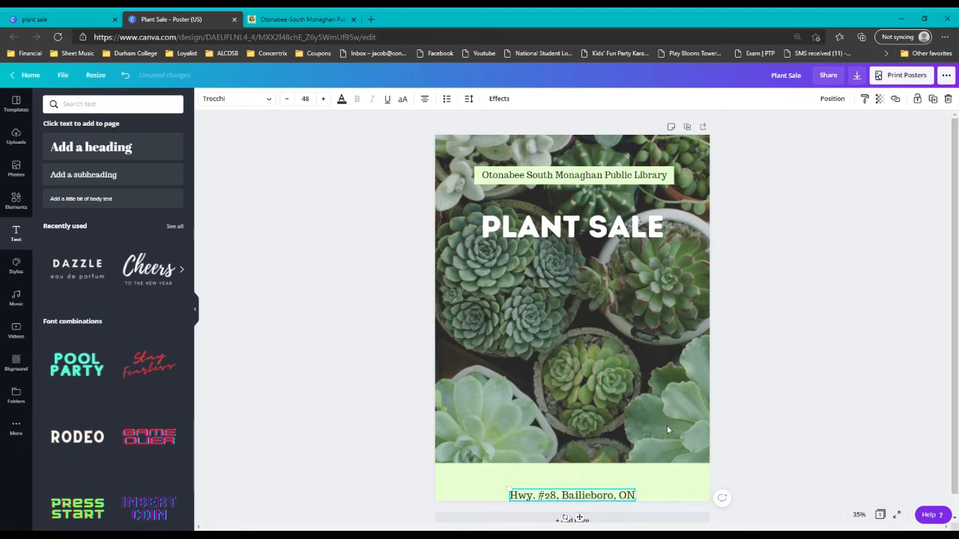
Move the "PLANT SALE" title down, place a copy of it underneath, and change the copy's text to "MAY 25TH"
click(83, 174)
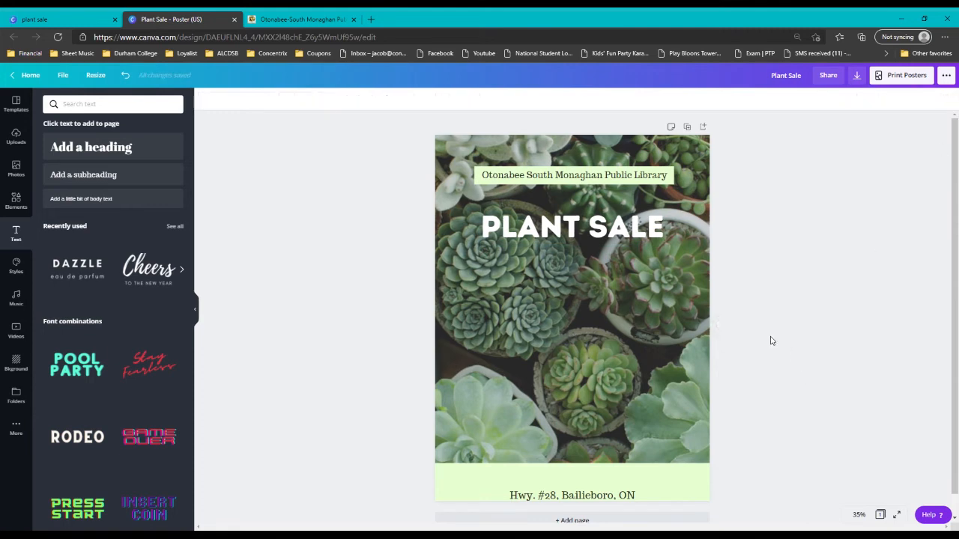
drag(625, 237, 624, 266)
right_click(644, 252)
click(571, 329)
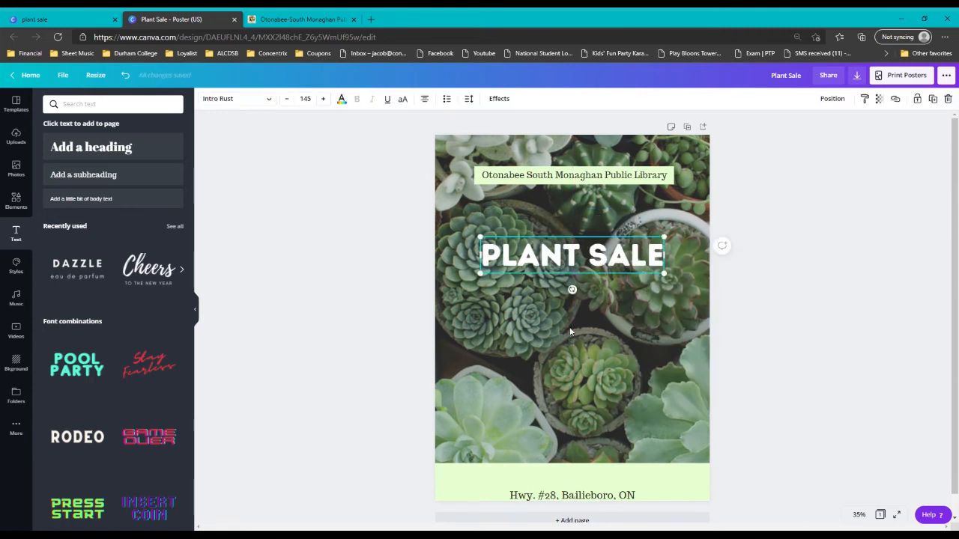
key(ctrl+v)
drag(654, 244, 651, 287)
drag(663, 297, 481, 289)
key(BackSpace)
text(MAY 25TH)
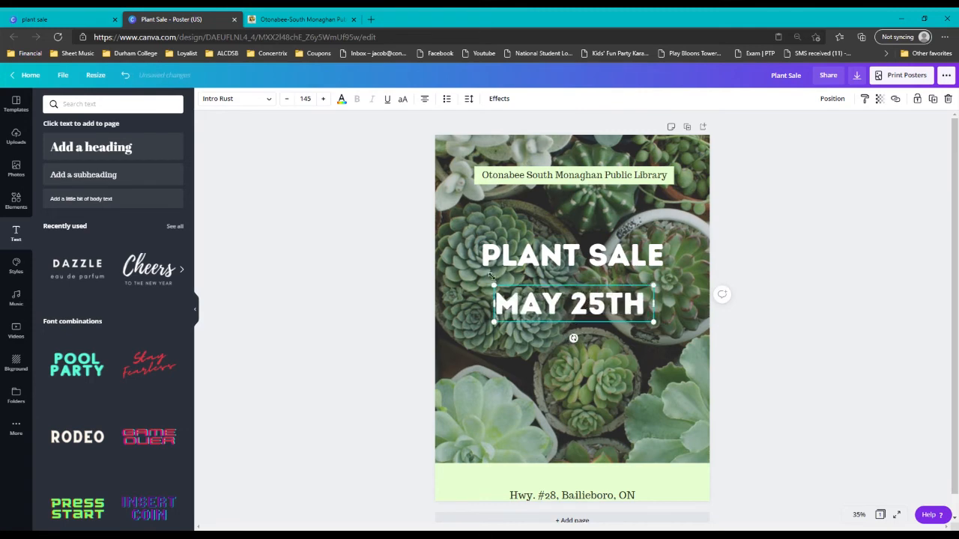
Enlarge the "PLANT SALE" title to about size 183, re-centre it, and nudge the date and address slightly up
drag(601, 256, 601, 242)
drag(665, 223, 693, 218)
drag(636, 234, 623, 235)
drag(681, 218, 700, 214)
drag(644, 236, 633, 236)
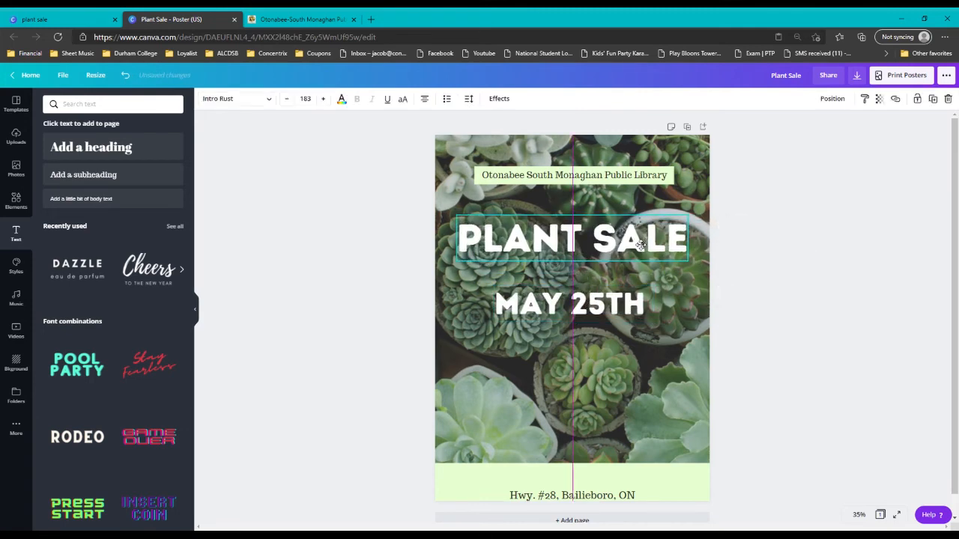
drag(606, 306, 605, 302)
click(571, 491)
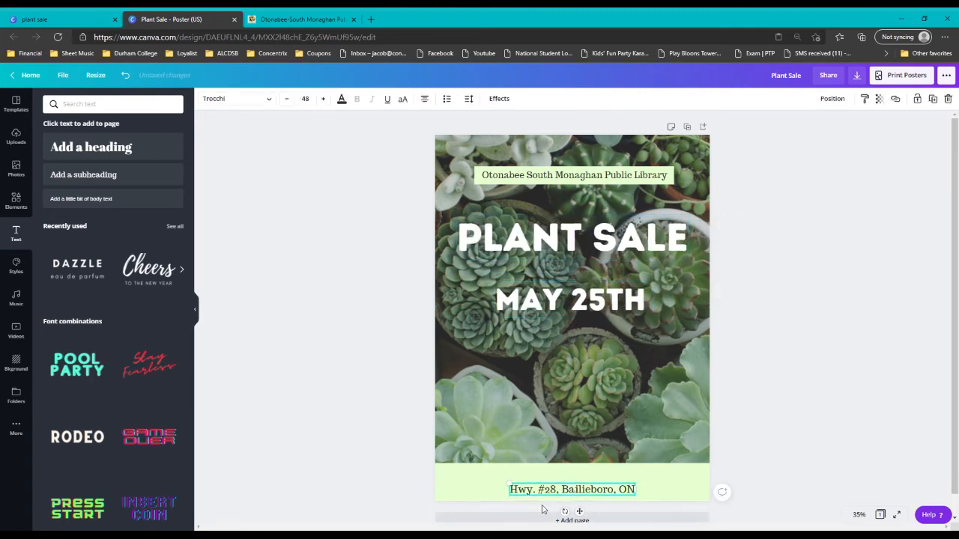
right_click(560, 490)
key(ctrl+v)
key(ctrl+z)
key(ctrl+z)
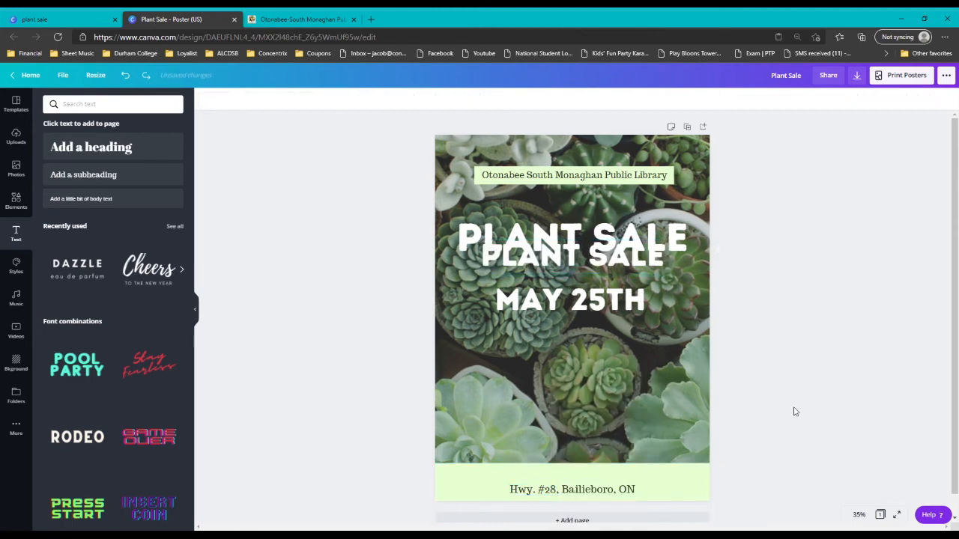
Enlarge the "PLANT SALE" title to about size 191 and move it and the "MAY 25TH" line down towards the poster's middle
click(593, 239)
drag(688, 215, 698, 213)
drag(625, 237, 622, 252)
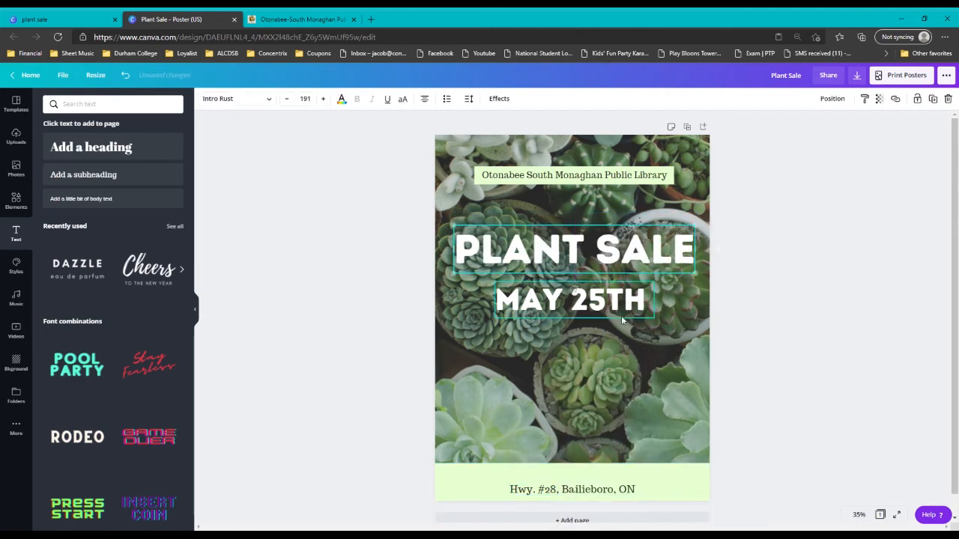
drag(607, 304, 605, 346)
drag(609, 253, 608, 275)
drag(602, 344, 602, 329)
Add a dark subheading at size 48 above the address on the lower green bar, reading "8:00 a.m. - 1:00 p.m."
click(606, 476)
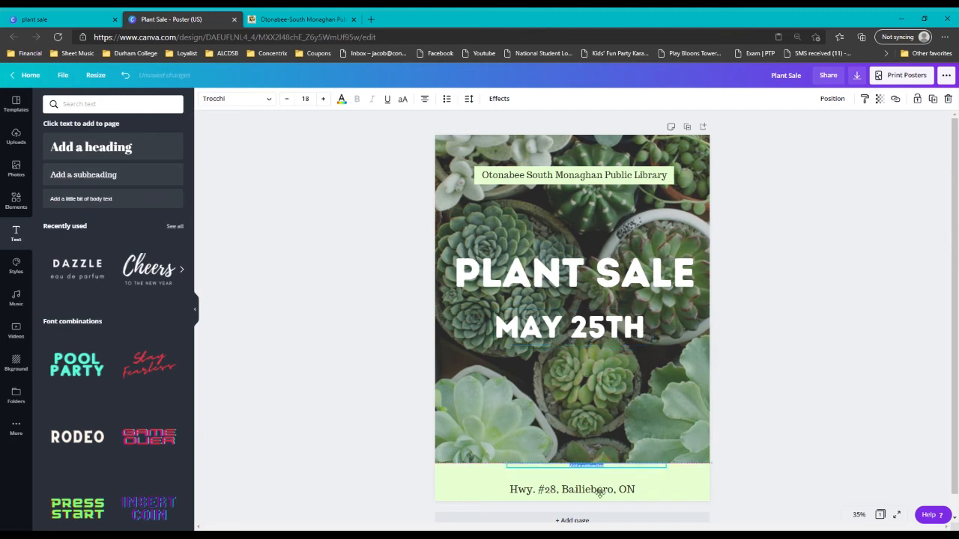
click(305, 99)
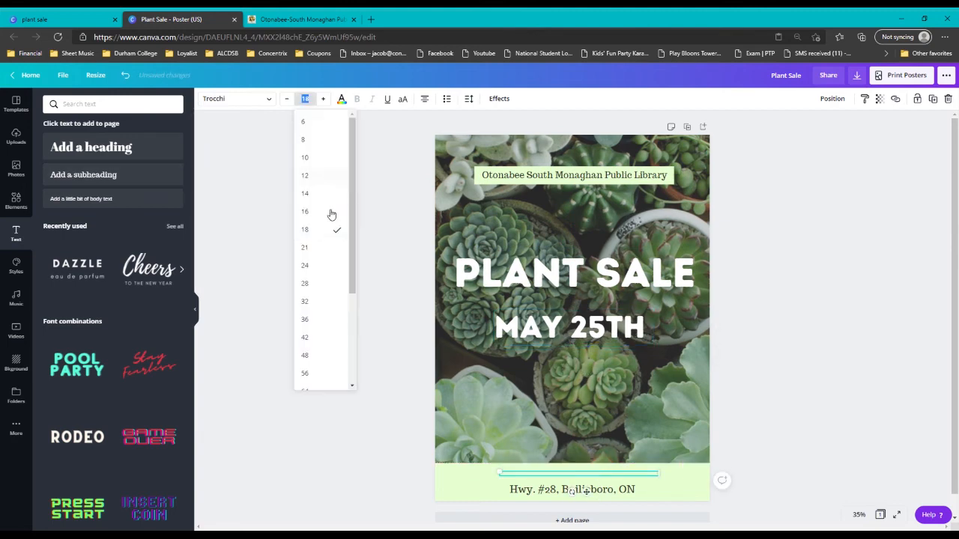
click(318, 374)
click(341, 98)
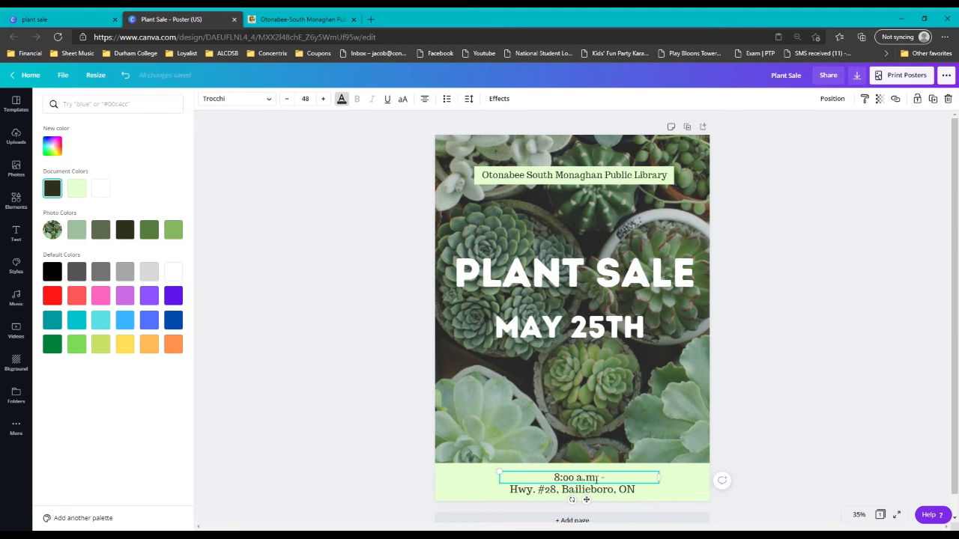
click(835, 404)
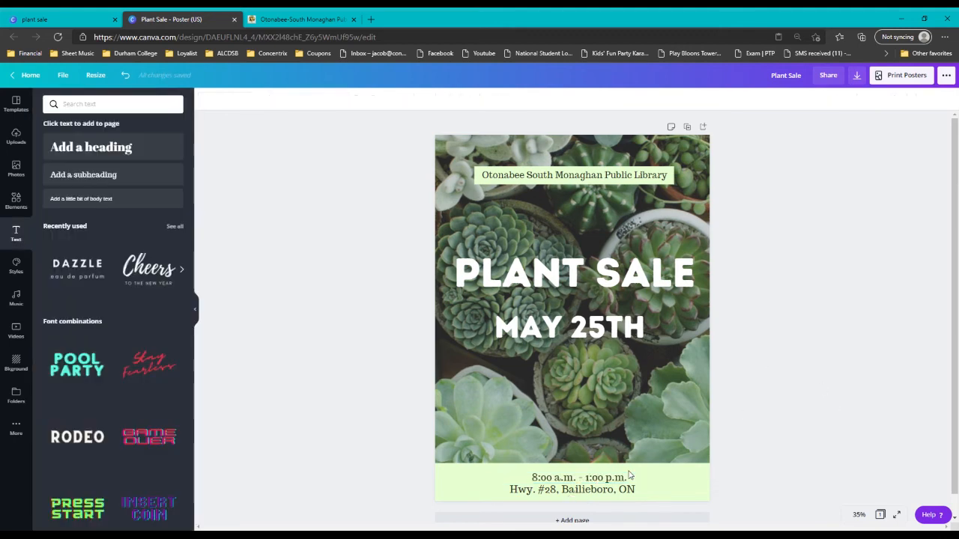
Space the time and address lines apart on the lower green bar and enlarge both slightly, to about size 51.5
drag(611, 479, 604, 498)
click(610, 490)
click(597, 482)
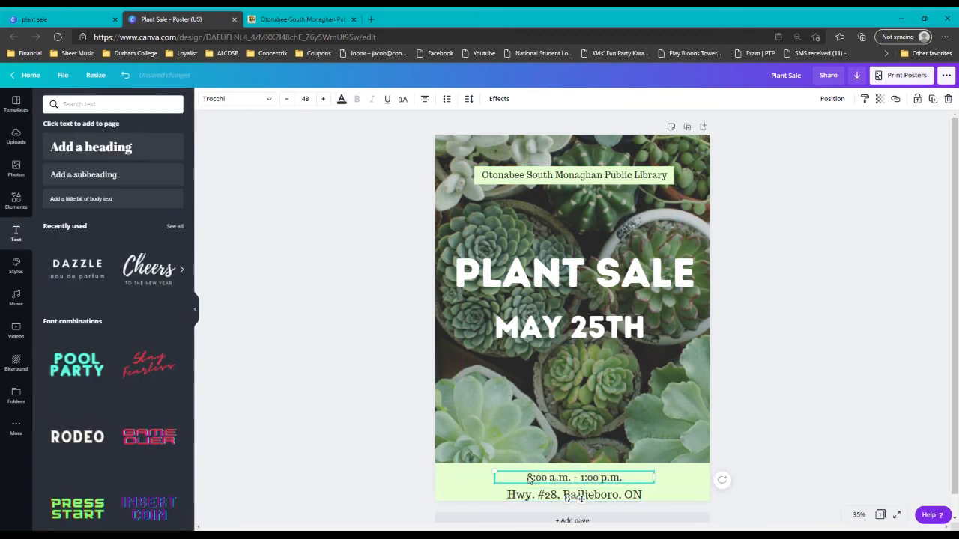
drag(495, 484, 489, 486)
drag(594, 480, 598, 482)
click(830, 421)
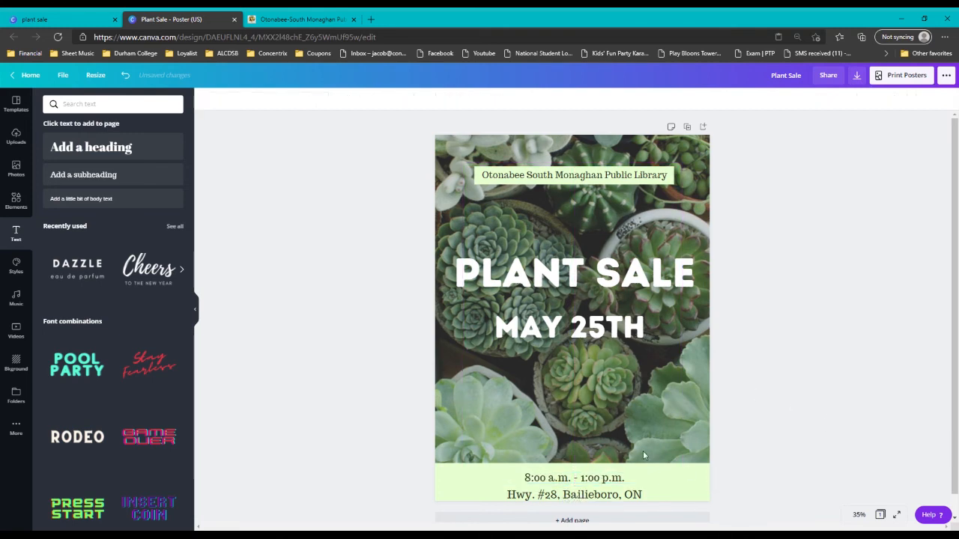
Change the font of the time and address lines to Intro Rust
click(573, 480)
click(236, 99)
click(109, 129)
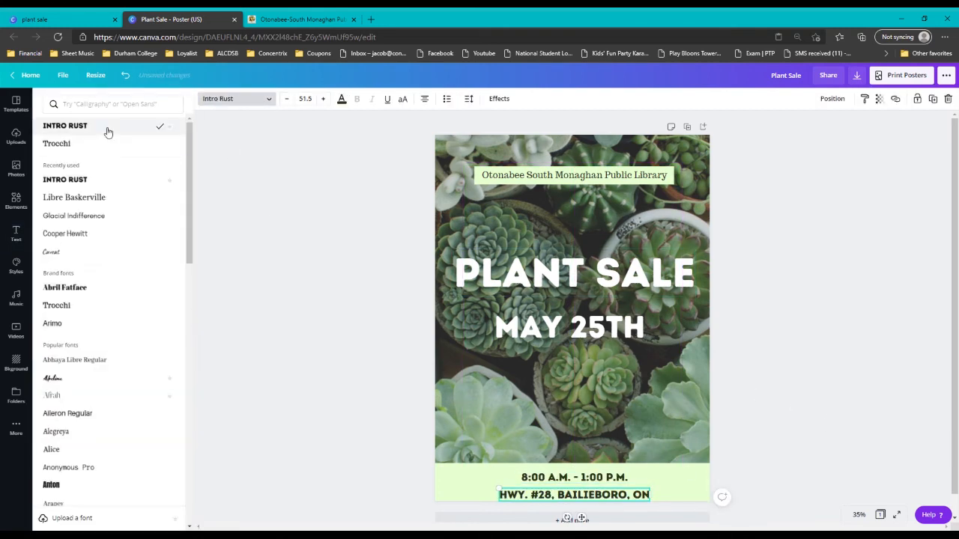
click(737, 201)
Narrow the lower green bar from both sides so it frames the time and address with even margins
click(480, 481)
drag(434, 492, 467, 492)
drag(711, 494, 682, 497)
click(765, 463)
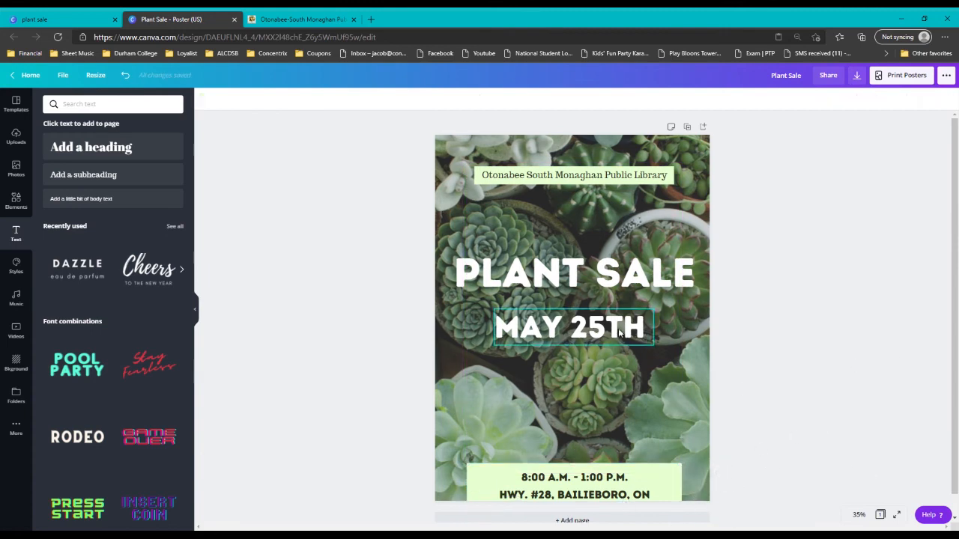
Enlarge the library name group slightly, lower it towards the title, and move "MAY 25TH" further below "PLANT SALE"
drag(619, 333, 618, 347)
drag(609, 275, 610, 285)
click(642, 178)
drag(683, 167, 700, 164)
drag(629, 183, 620, 206)
drag(611, 283, 611, 272)
drag(592, 343, 589, 351)
click(421, 449)
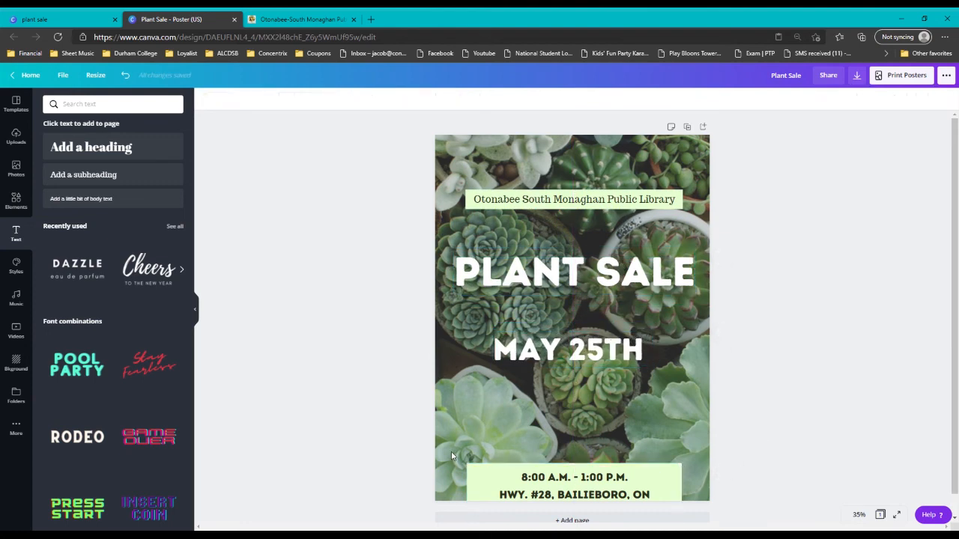
Enlarge the lower green bar together with its time and address lines, and re-centre them at the poster's bottom edge
click(585, 481)
drag(682, 463, 697, 453)
drag(647, 486, 639, 490)
click(782, 413)
Shift the library name group, the "PLANT SALE" title and the "MAY 25TH" line upwards, keeping them centred and evenly spaced
drag(623, 206, 622, 208)
drag(604, 274, 605, 267)
drag(597, 351, 600, 327)
drag(627, 206, 627, 186)
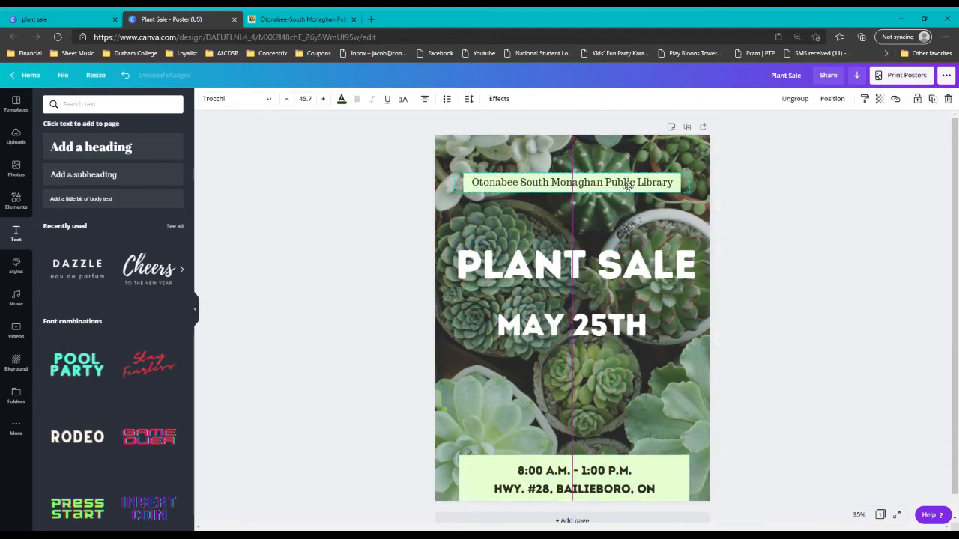
drag(617, 266, 617, 254)
drag(608, 327, 608, 316)
click(769, 356)
click(657, 398)
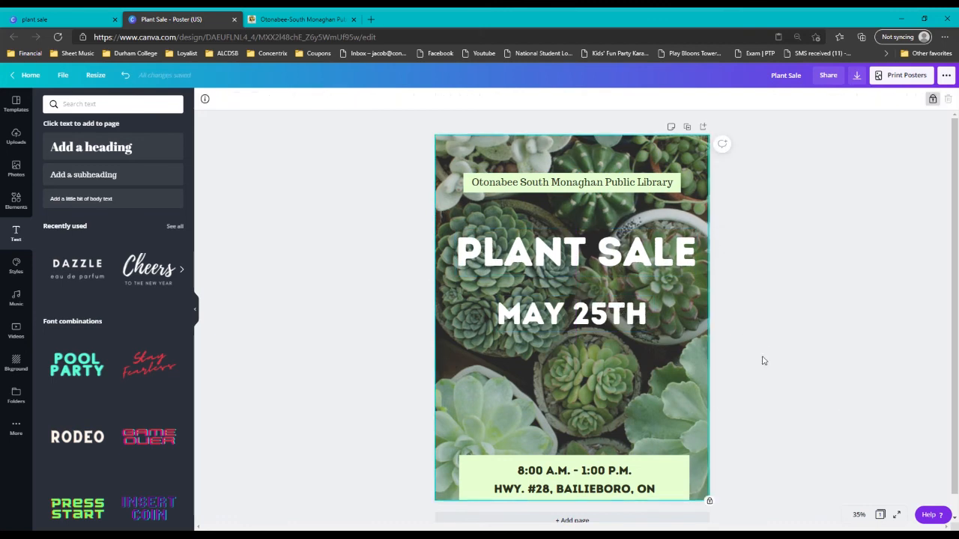
click(764, 359)
click(648, 352)
click(616, 271)
click(738, 361)
click(688, 377)
click(779, 302)
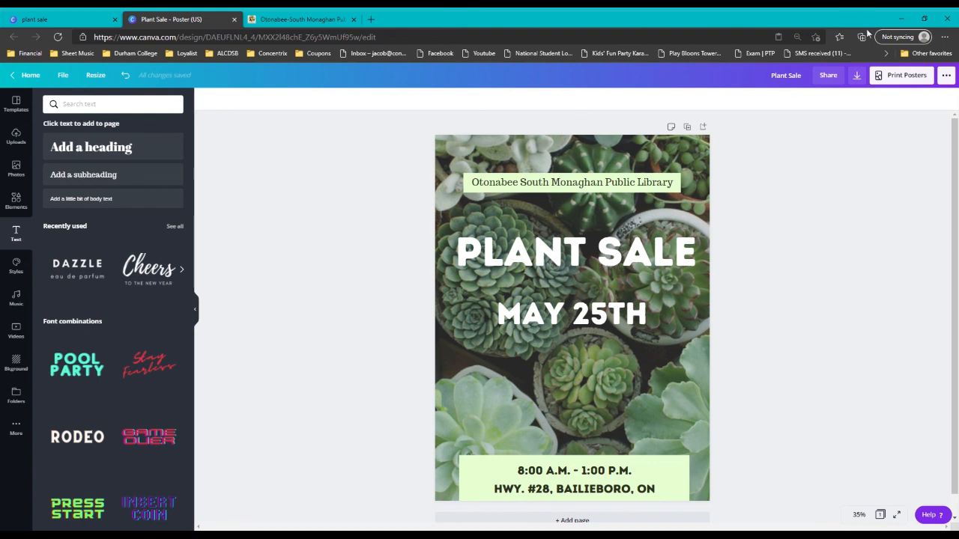
Download the finished poster as a PNG and dismiss the print offer
click(859, 77)
click(846, 183)
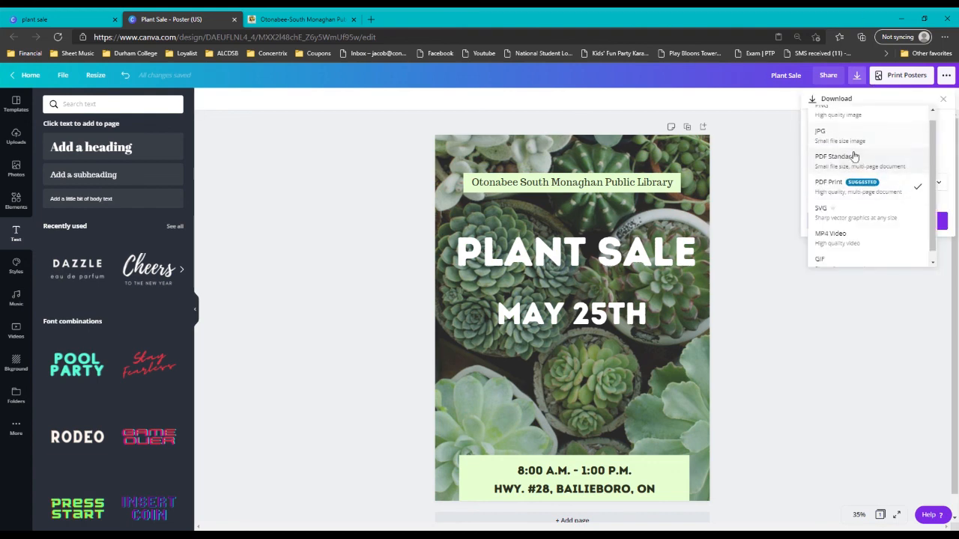
scroll(854, 156, up, 1)
click(841, 120)
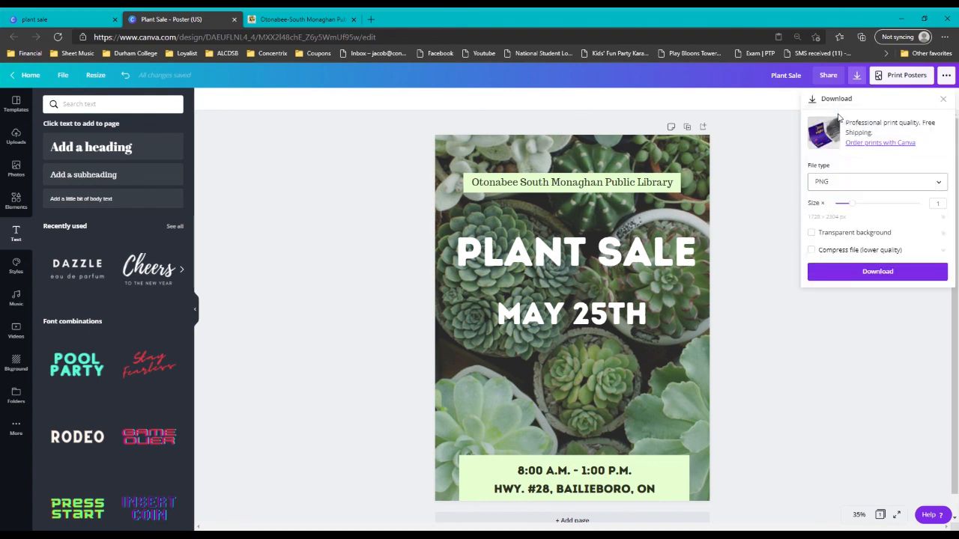
click(894, 273)
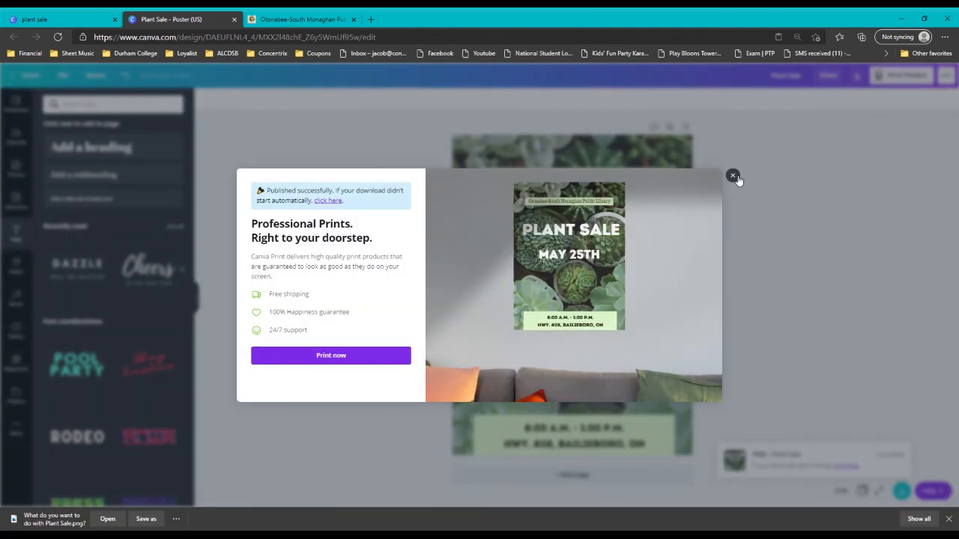
click(732, 177)
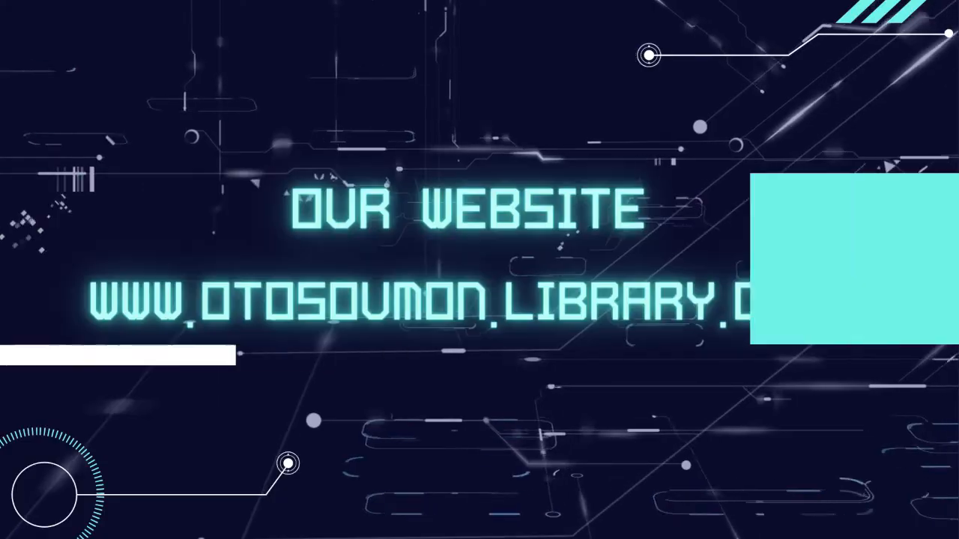